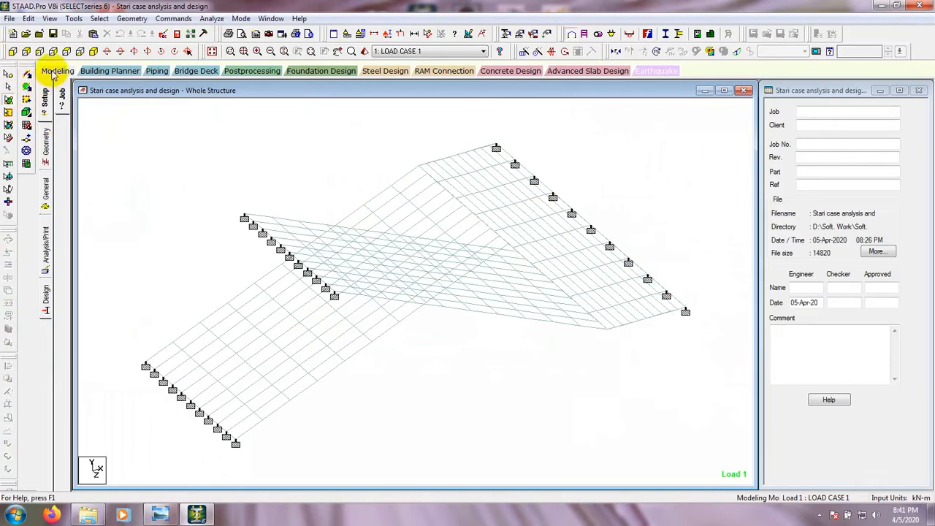
Open the concrete design settings for the whole structure and choose ACI 318 2011 as the current code
{"action": "left_click", "coordinate": [46, 150]}
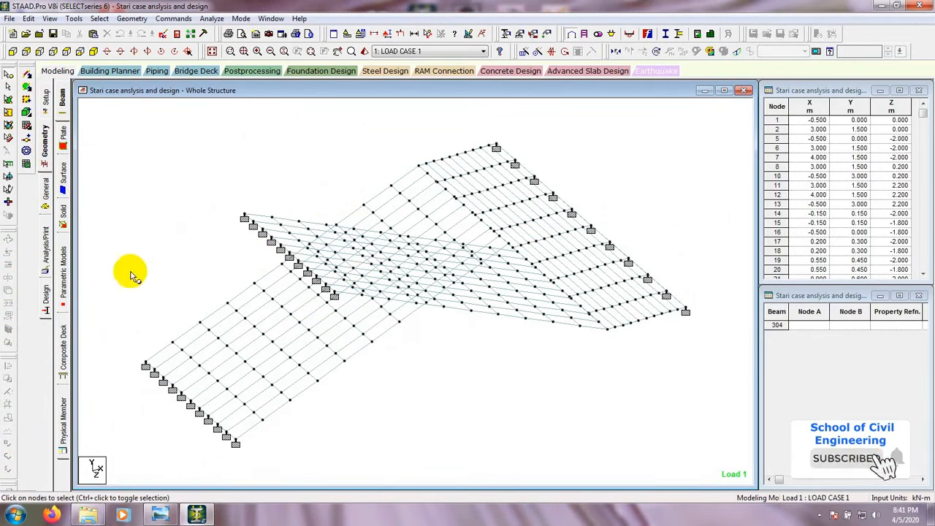
{"action": "left_click", "coordinate": [46, 295]}
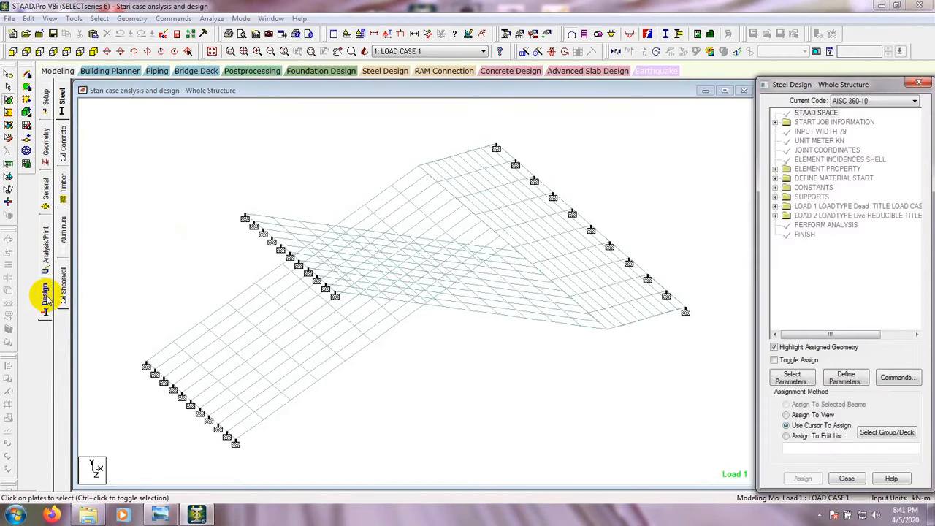
{"action": "left_click", "coordinate": [63, 146]}
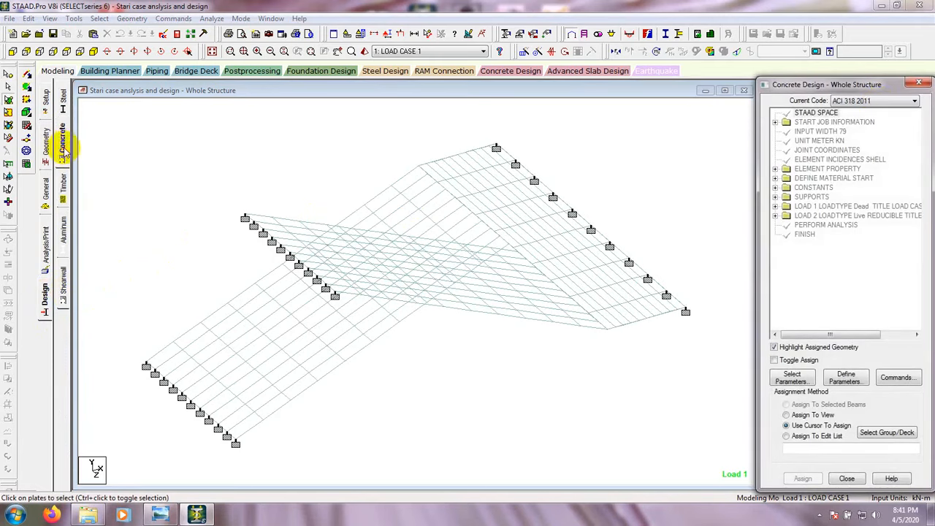
{"action": "left_click", "coordinate": [872, 104]}
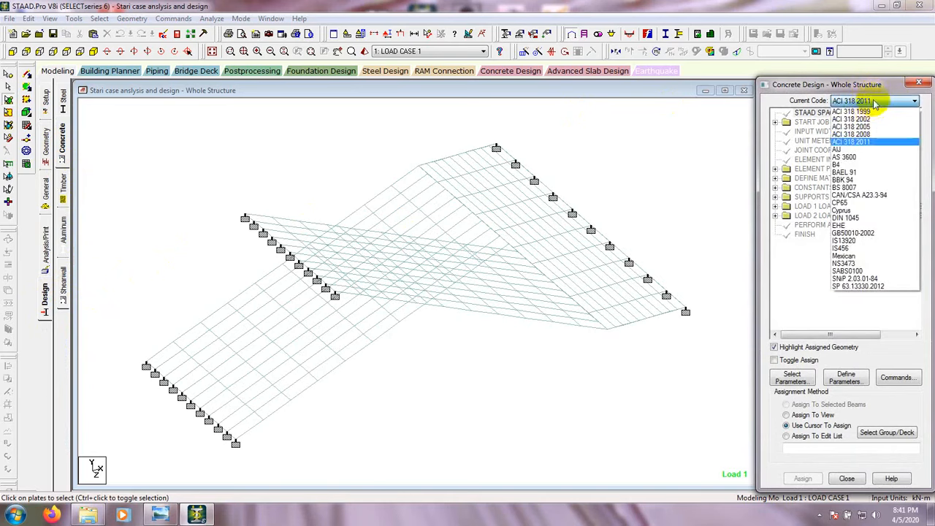
{"action": "left_click", "coordinate": [877, 142]}
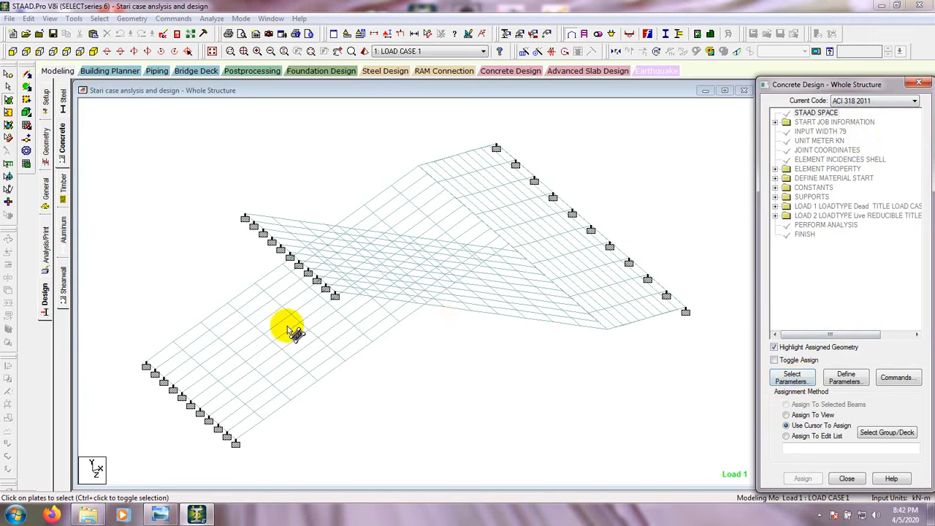
Clear all parameters from the selected list of concrete design parameters
{"action": "left_click", "coordinate": [791, 378]}
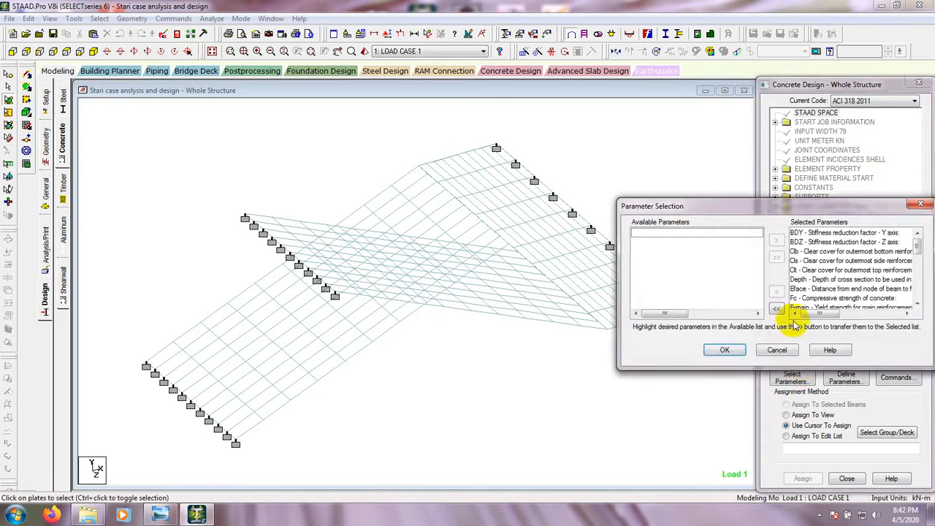
{"action": "left_click", "coordinate": [777, 311]}
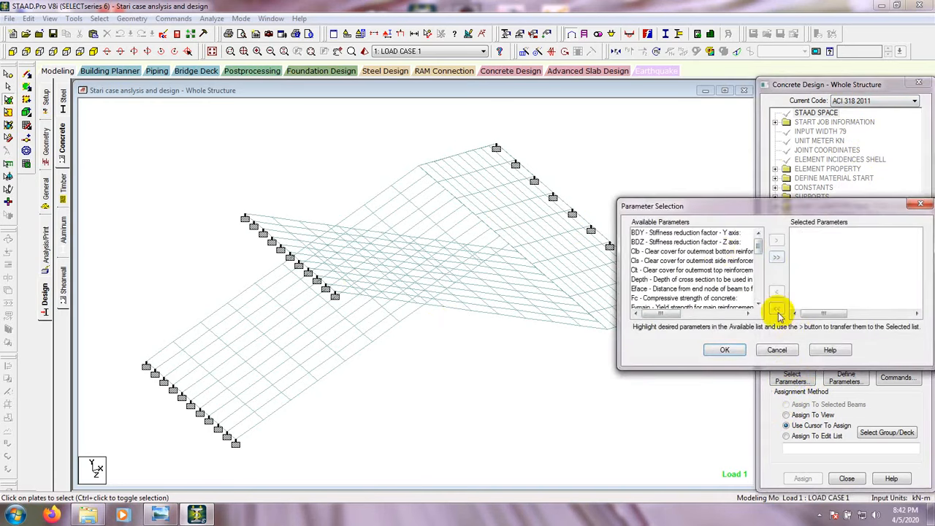
{"action": "left_click_drag", "start_coordinate": [759, 249], "coordinate": [621, 214]}
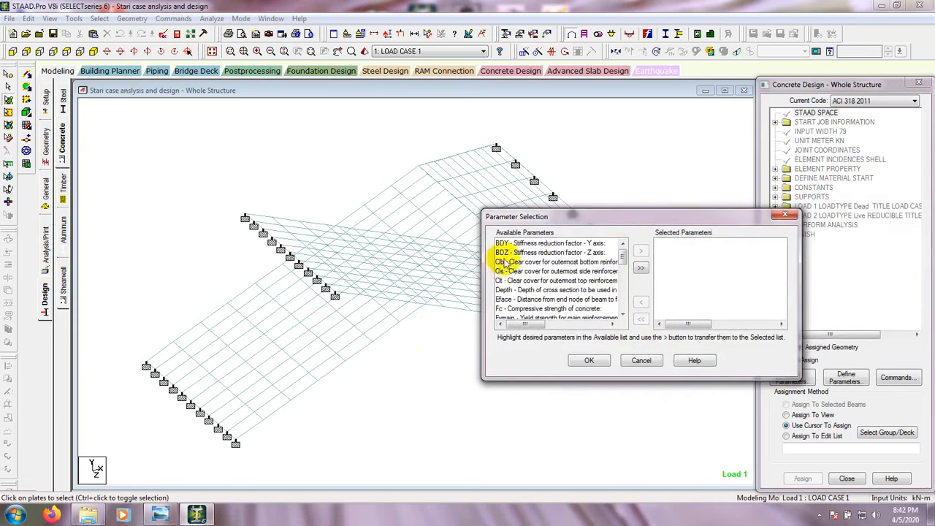
{"action": "left_click_drag", "start_coordinate": [501, 261], "coordinate": [515, 282]}
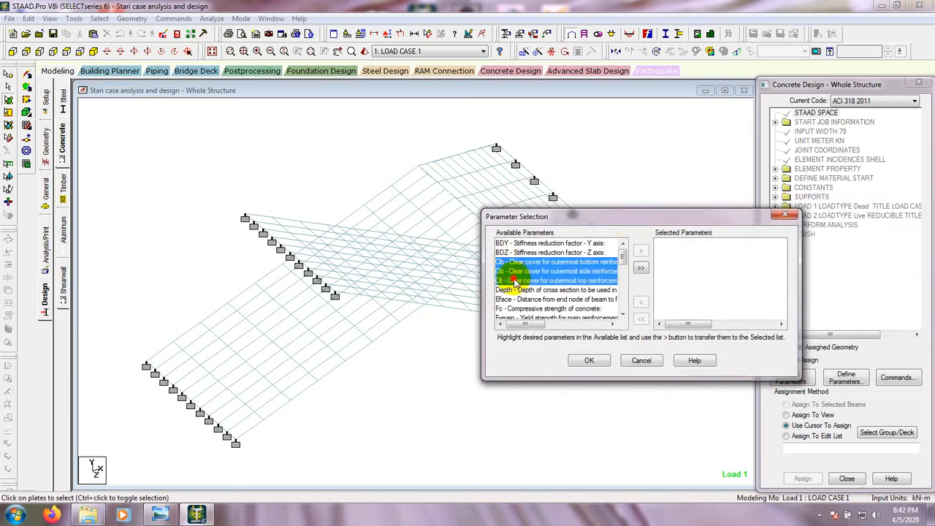
{"action": "left_click", "coordinate": [640, 268]}
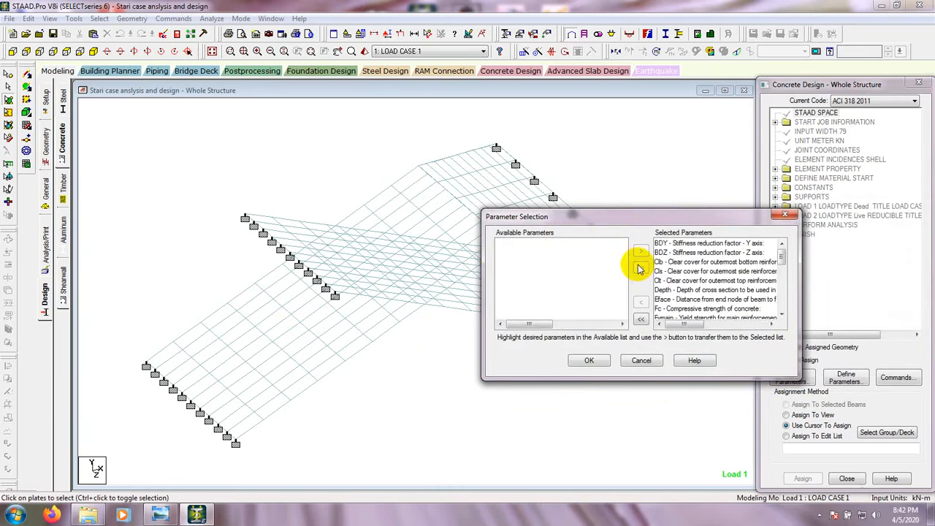
{"action": "left_click", "coordinate": [641, 318]}
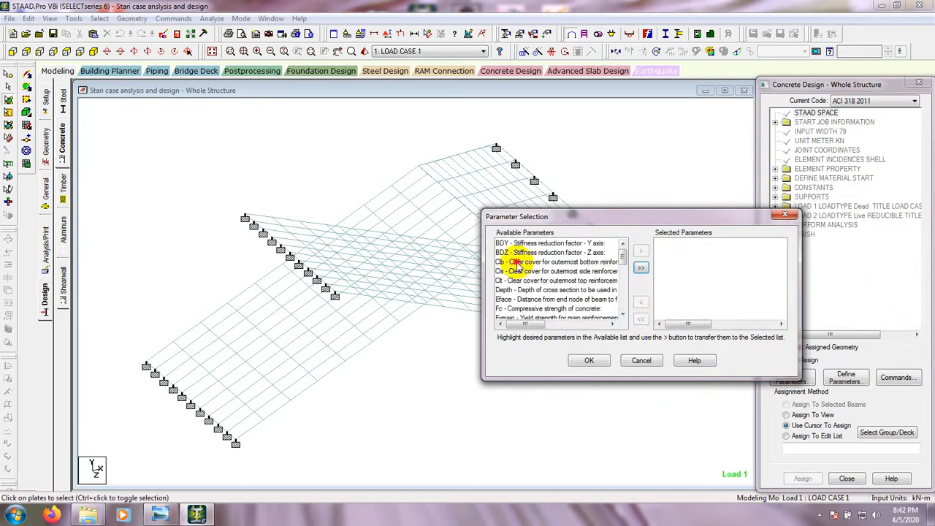
Select only the Clb, Cls, Clt, Fc and Fymain design parameters and accept the selection
{"action": "left_click_drag", "start_coordinate": [517, 265], "coordinate": [520, 285]}
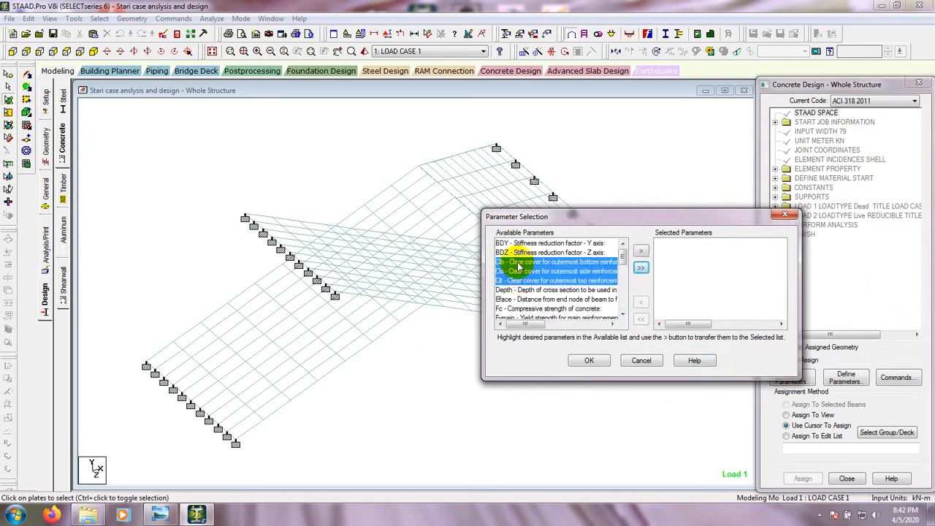
{"action": "left_click", "coordinate": [640, 253]}
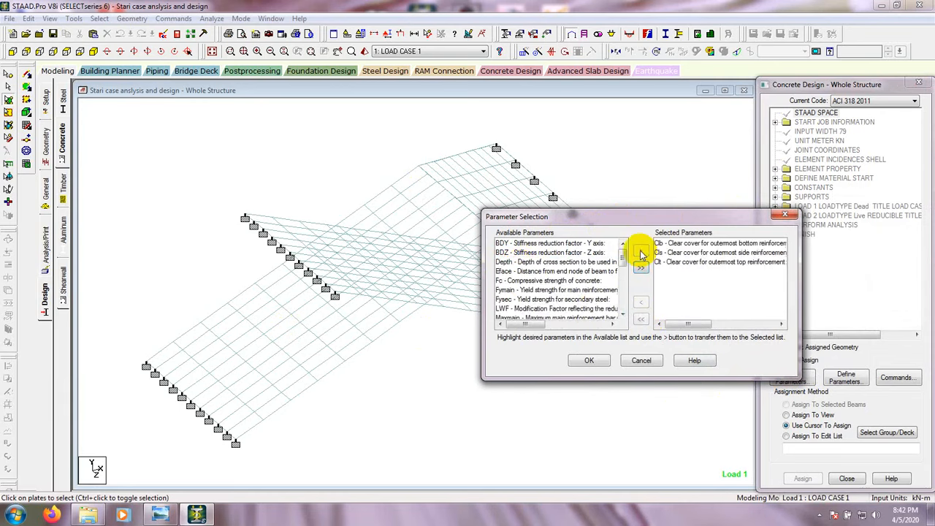
{"action": "left_click", "coordinate": [508, 281]}
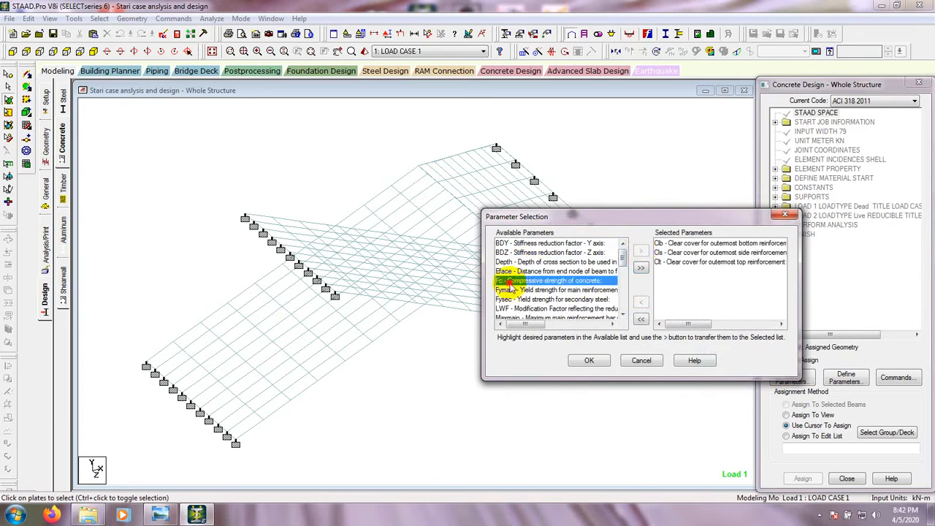
{"action": "left_click", "coordinate": [640, 252]}
{"action": "left_click", "coordinate": [512, 282]}
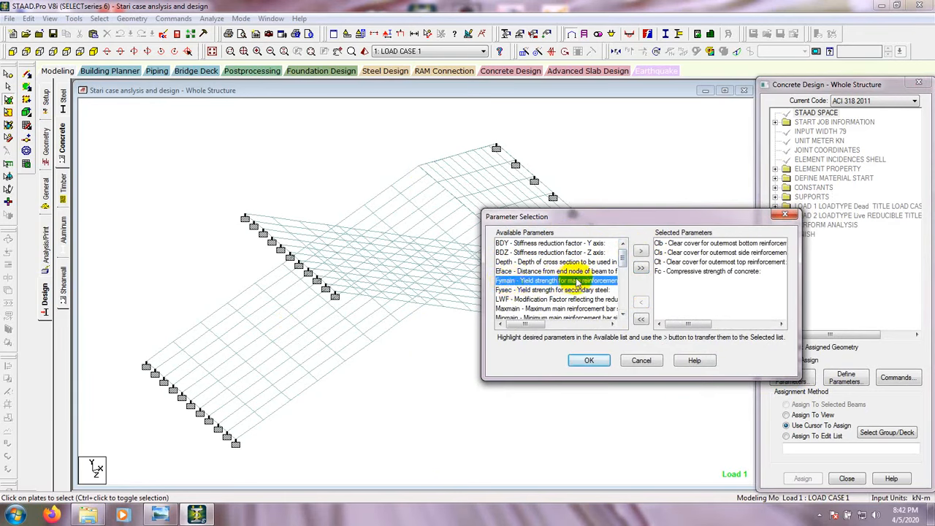
{"action": "left_click", "coordinate": [641, 252]}
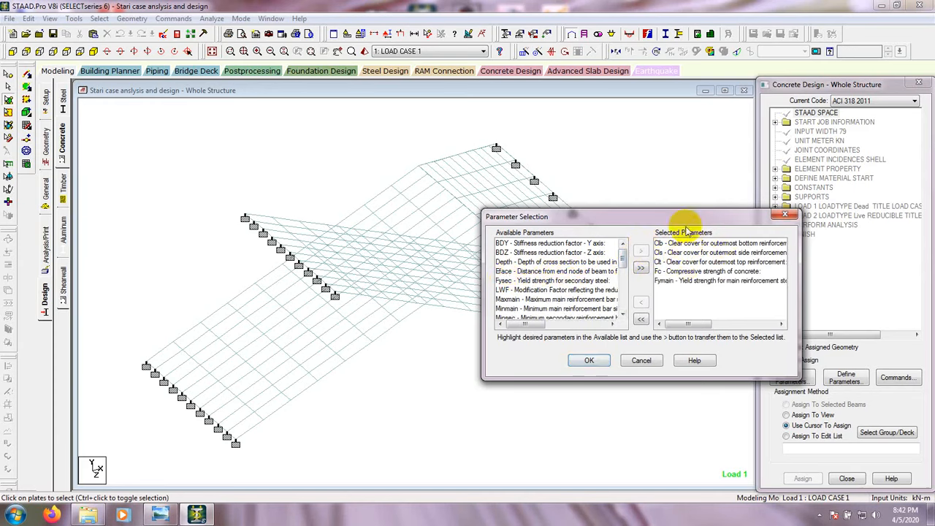
{"action": "left_click", "coordinate": [589, 362]}
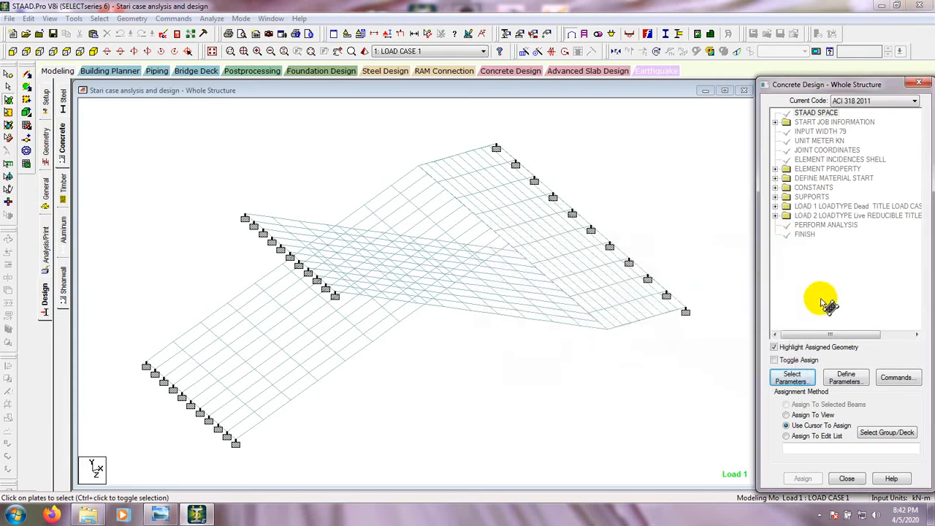
Define the CLB parameter with a clear cover of 0.025 m for the outermost bottom reinforcement and add it
{"action": "left_click", "coordinate": [8, 73]}
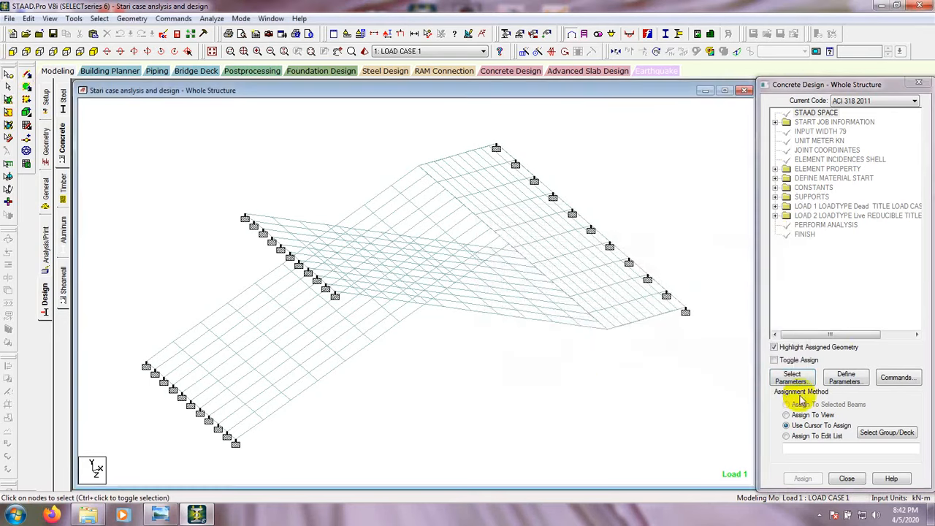
{"action": "left_click", "coordinate": [843, 379]}
{"action": "left_click_drag", "start_coordinate": [477, 149], "coordinate": [468, 146]}
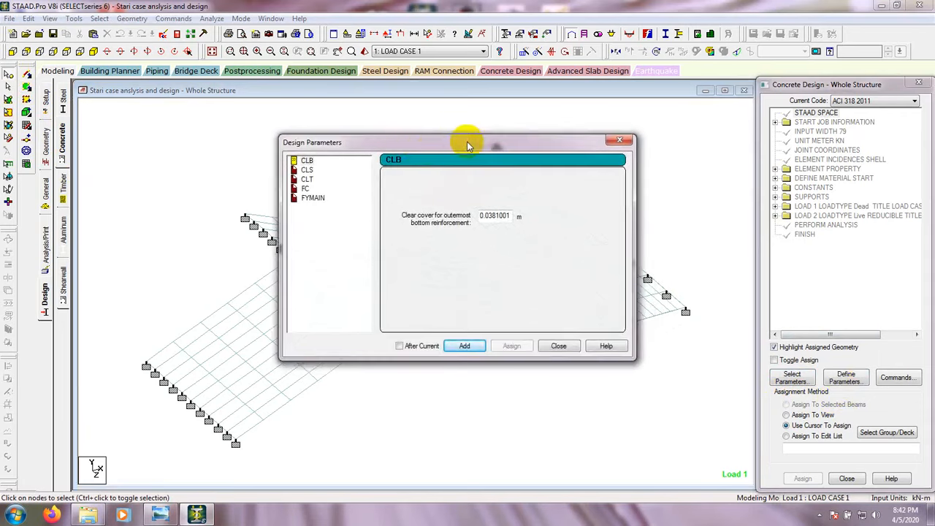
{"action": "left_click", "coordinate": [307, 160]}
{"action": "left_click", "coordinate": [308, 169]}
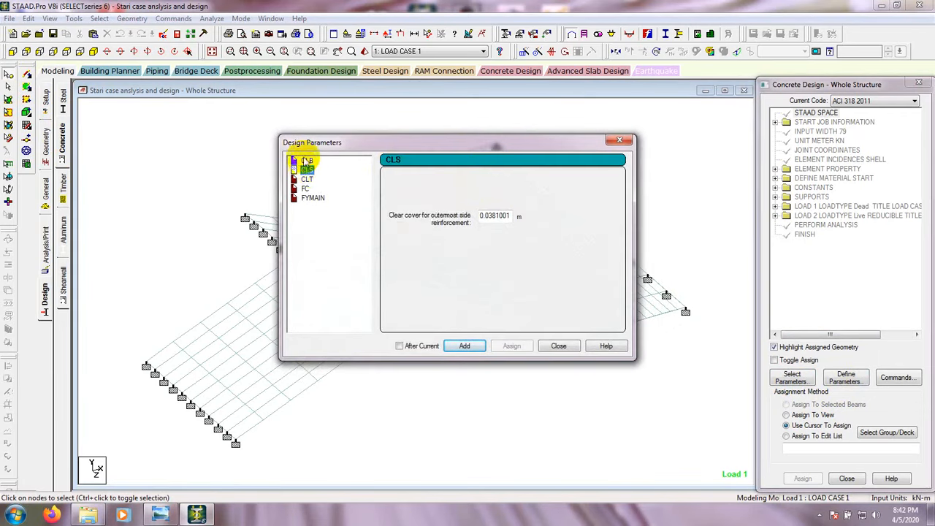
{"action": "left_click", "coordinate": [304, 160]}
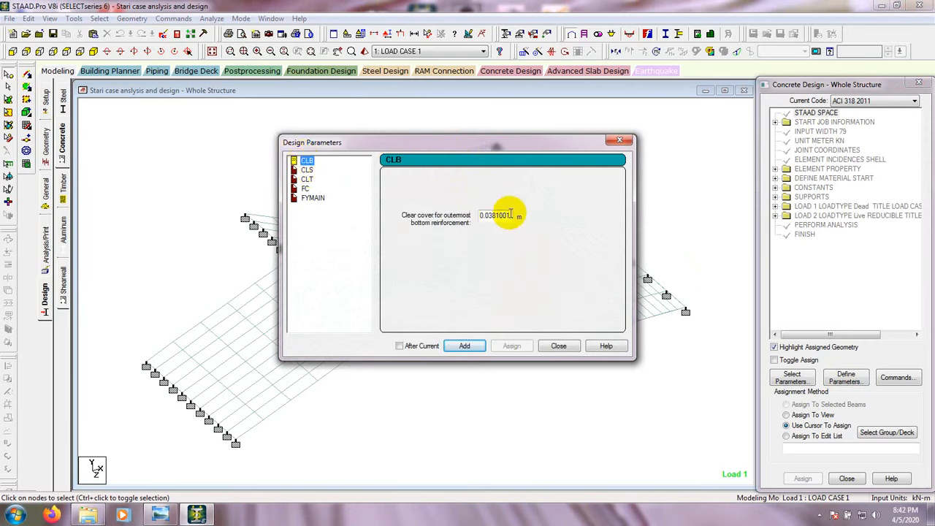
{"action": "left_click_drag", "start_coordinate": [511, 214], "coordinate": [488, 215]}
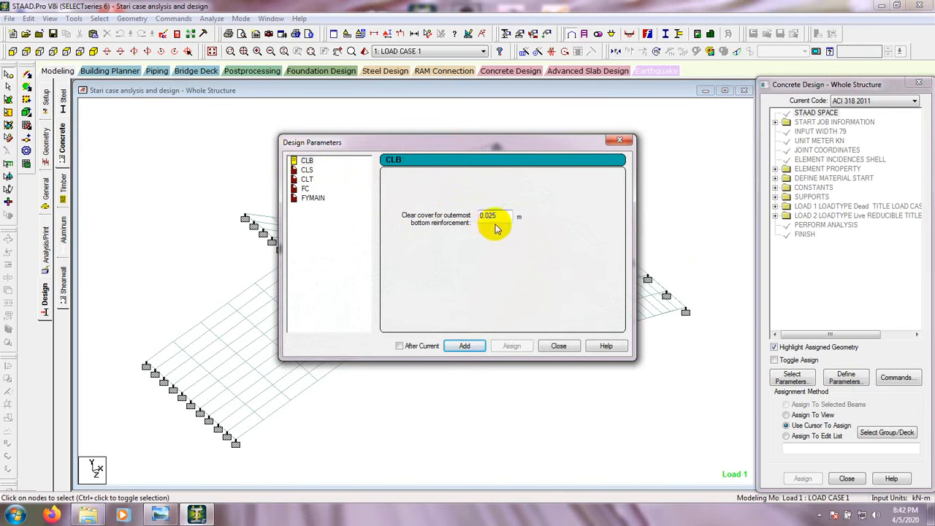
{"action": "left_click", "coordinate": [466, 345]}
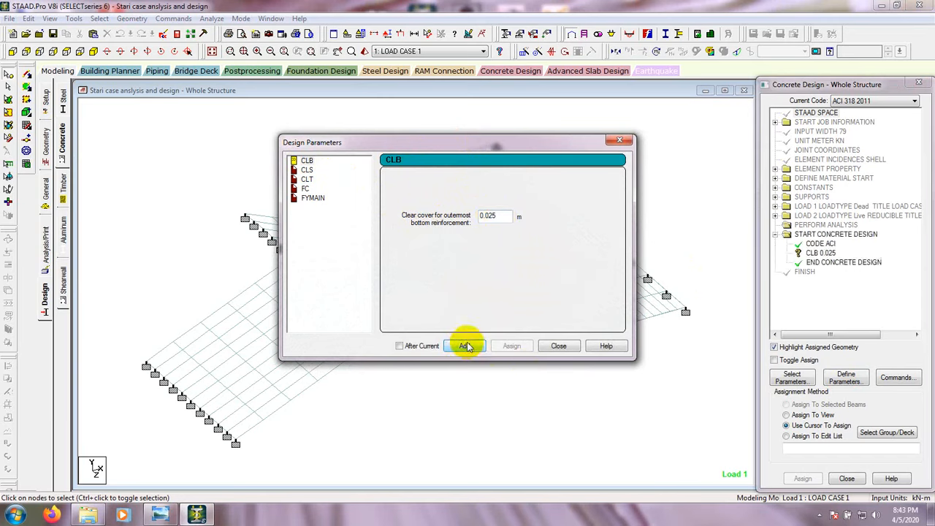
Set the side (CLS) and top (CLT) reinforcement clear covers to 0.025 m each and add both parameters
{"action": "left_click", "coordinate": [307, 169]}
{"action": "left_click_drag", "start_coordinate": [487, 214], "coordinate": [520, 220]}
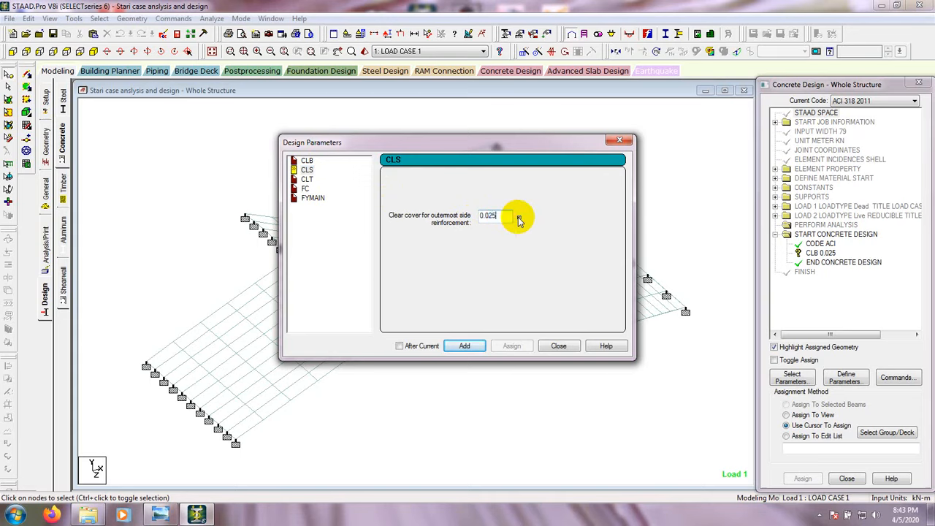
{"action": "left_click", "coordinate": [465, 345]}
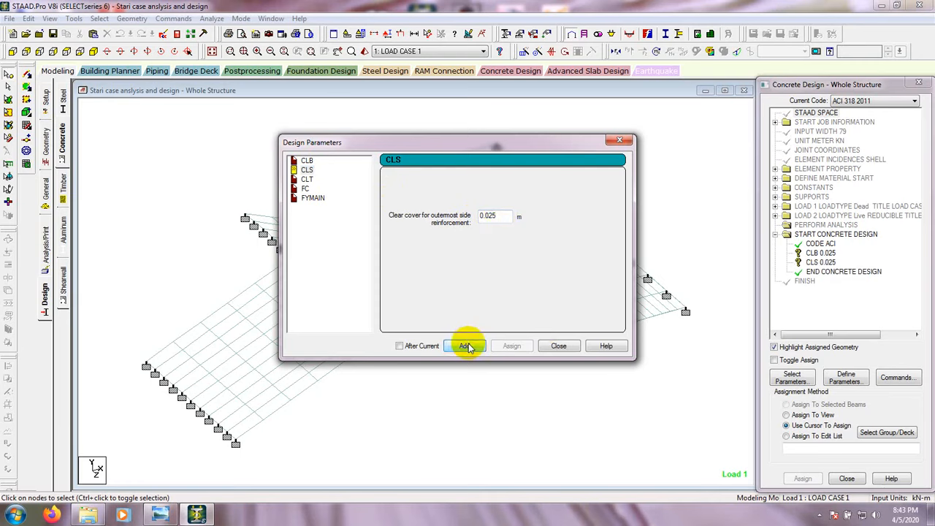
{"action": "left_click", "coordinate": [307, 179]}
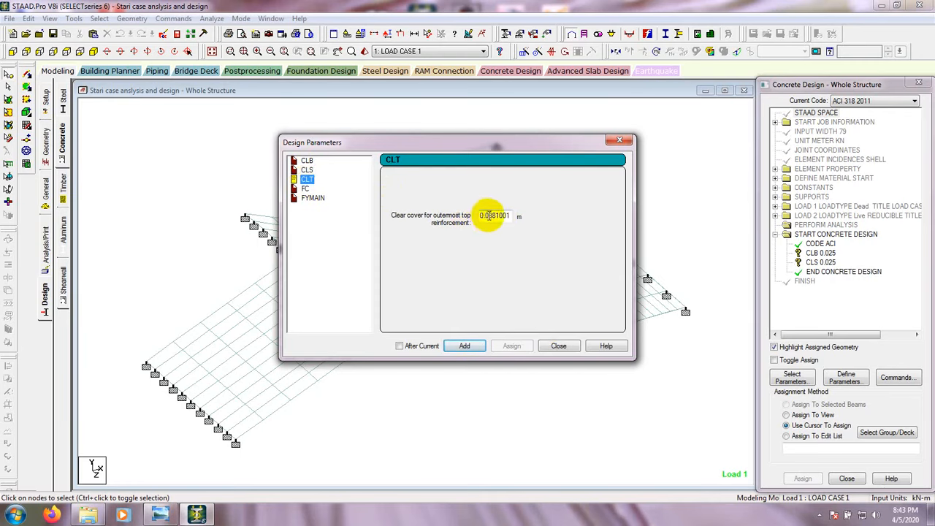
{"action": "left_click_drag", "start_coordinate": [487, 214], "coordinate": [507, 216]}
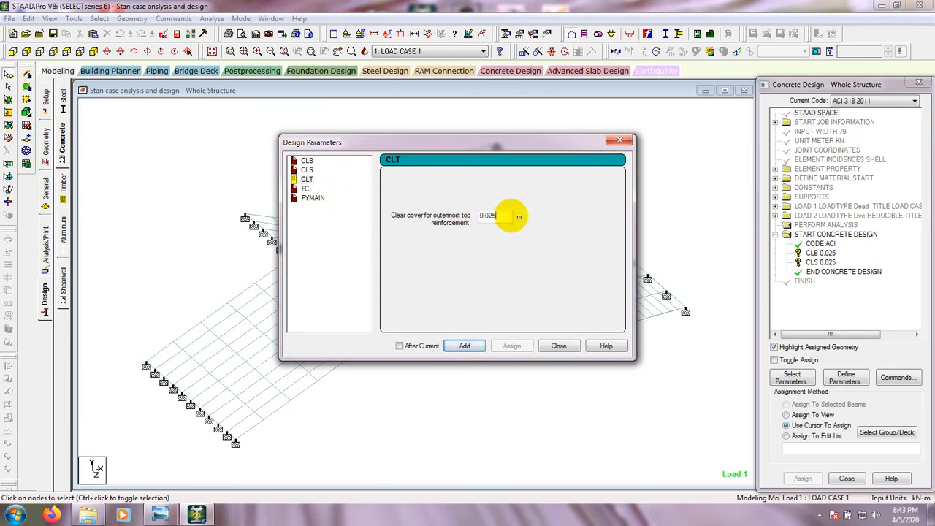
{"action": "left_click", "coordinate": [467, 346]}
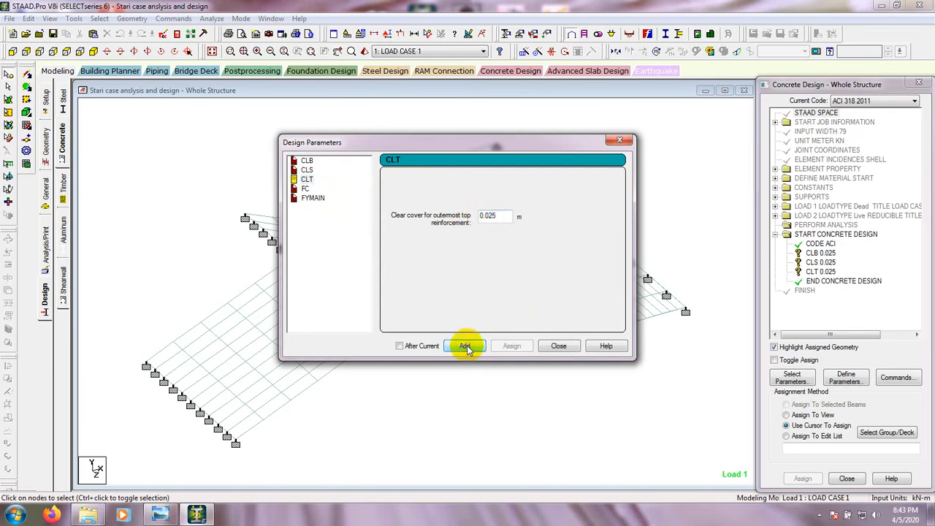
{"action": "left_click", "coordinate": [307, 160]}
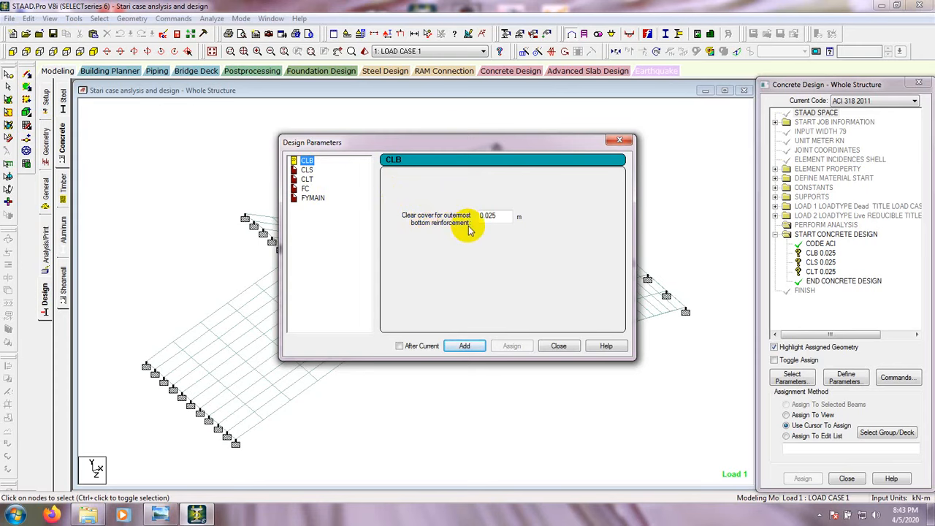
{"action": "left_click", "coordinate": [307, 169]}
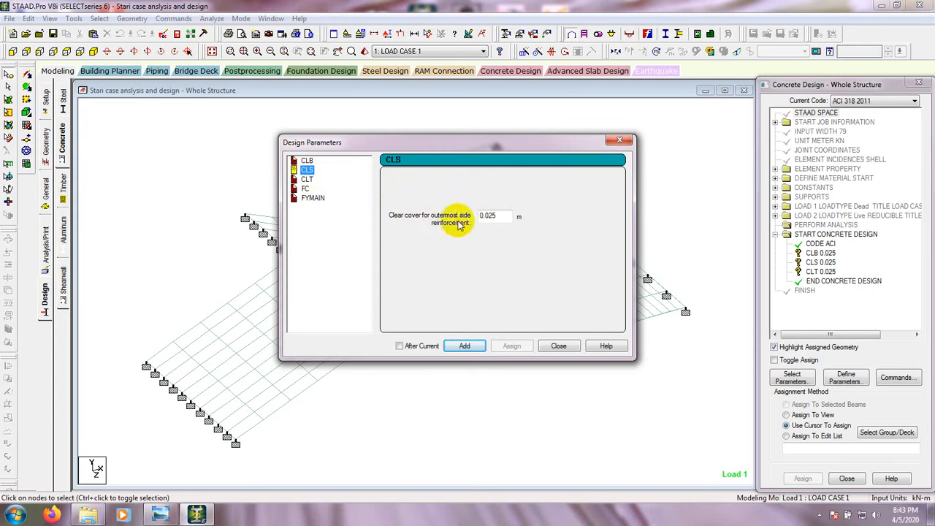
{"action": "left_click", "coordinate": [307, 179]}
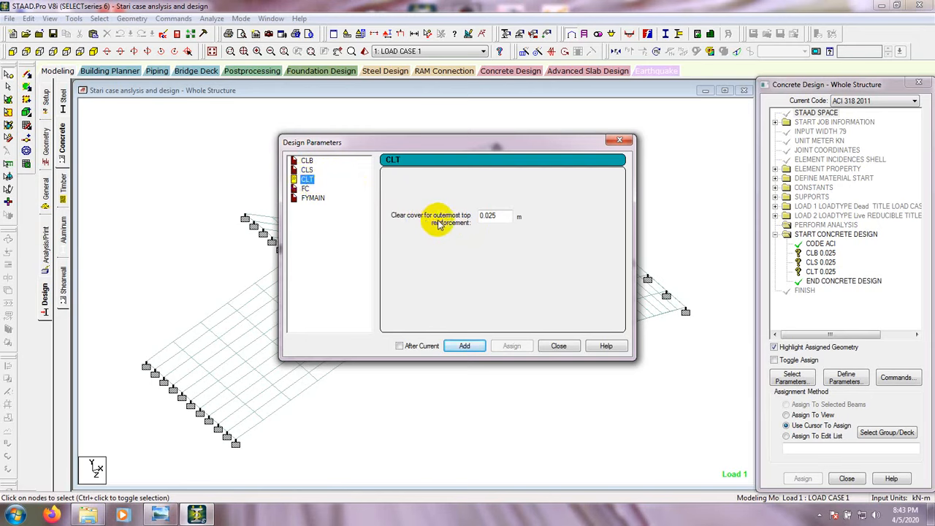
Set the concrete compressive strength FC to 24000 kN/m2 and add it to the concrete design
{"action": "left_click", "coordinate": [304, 189]}
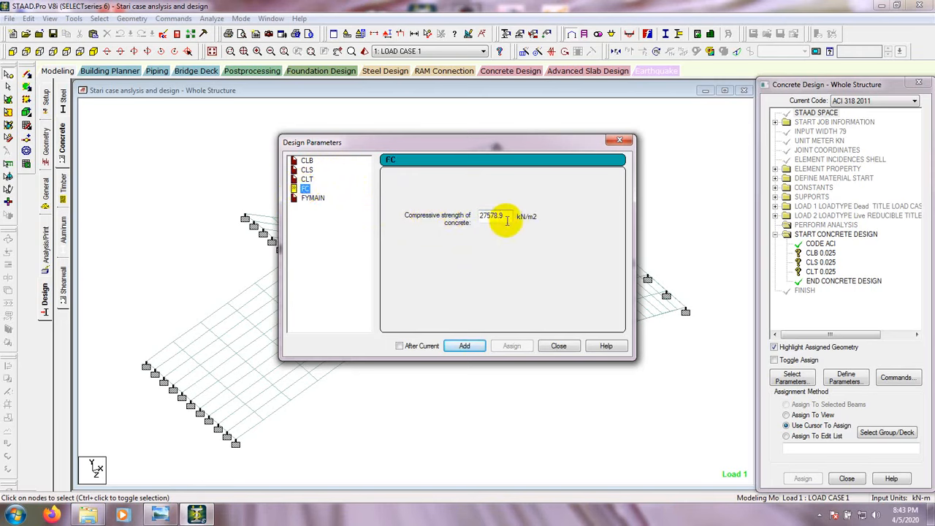
{"action": "left_click_drag", "start_coordinate": [505, 214], "coordinate": [442, 213]}
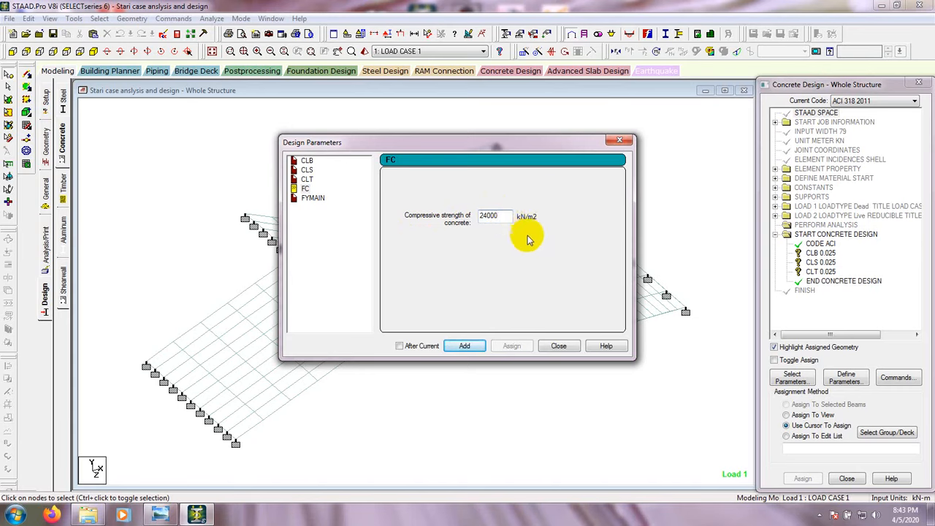
{"action": "left_click", "coordinate": [466, 345]}
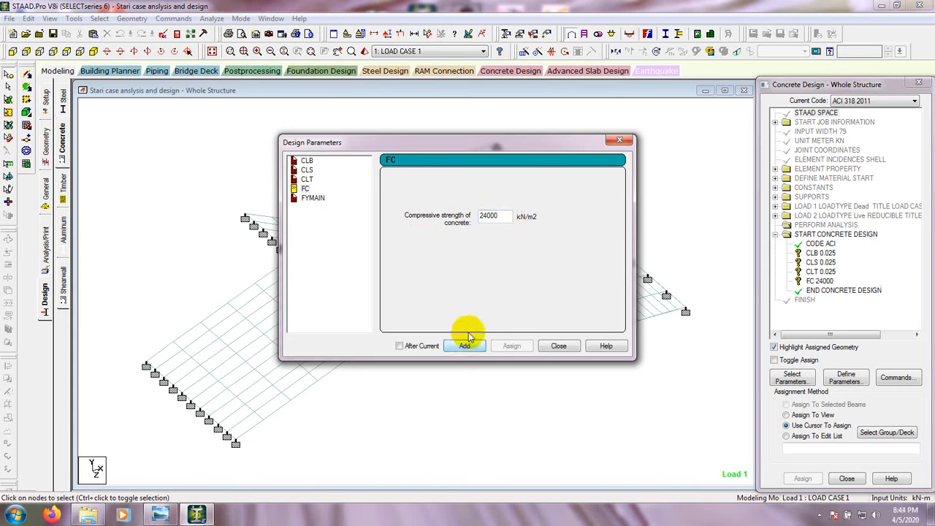
Set the main reinforcement yield strength FYMAIN to 420000 kN/m2
{"action": "left_click", "coordinate": [312, 199]}
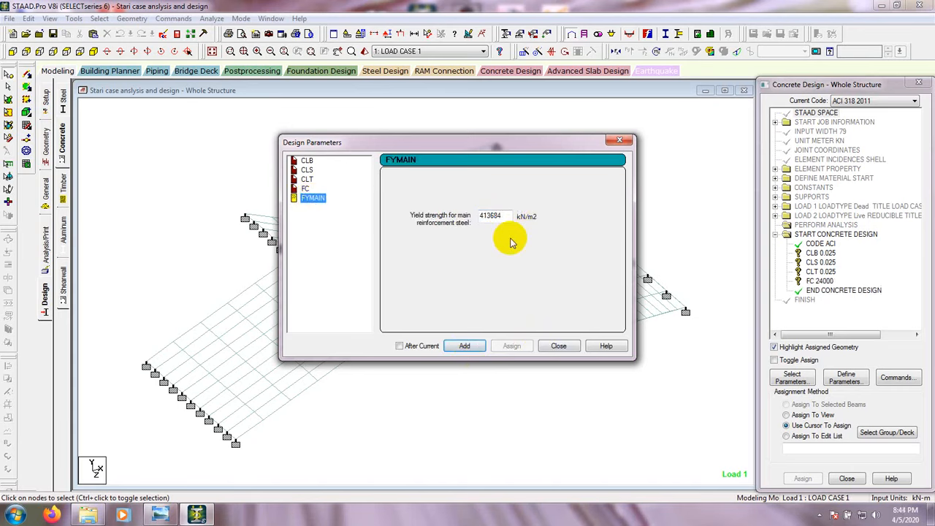
{"action": "left_click", "coordinate": [493, 215]}
{"action": "left_click_drag", "start_coordinate": [493, 216], "coordinate": [483, 214]}
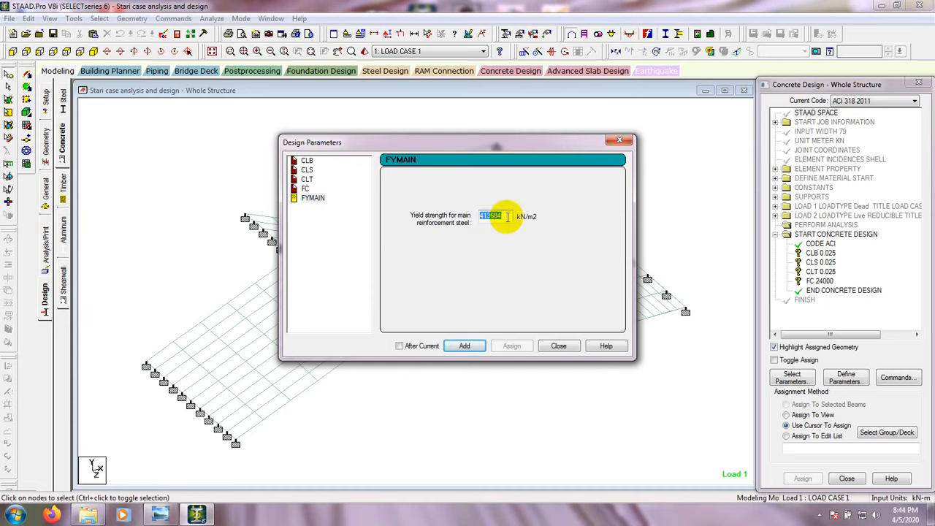
{"action": "left_click_drag", "start_coordinate": [507, 217], "coordinate": [479, 219]}
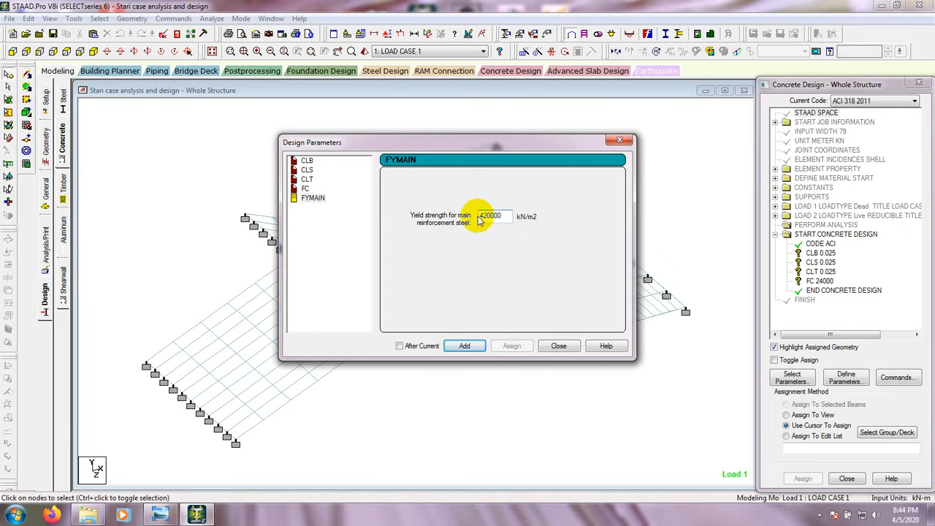
{"action": "left_click_drag", "start_coordinate": [505, 216], "coordinate": [477, 216]}
{"action": "left_click", "coordinate": [488, 214]}
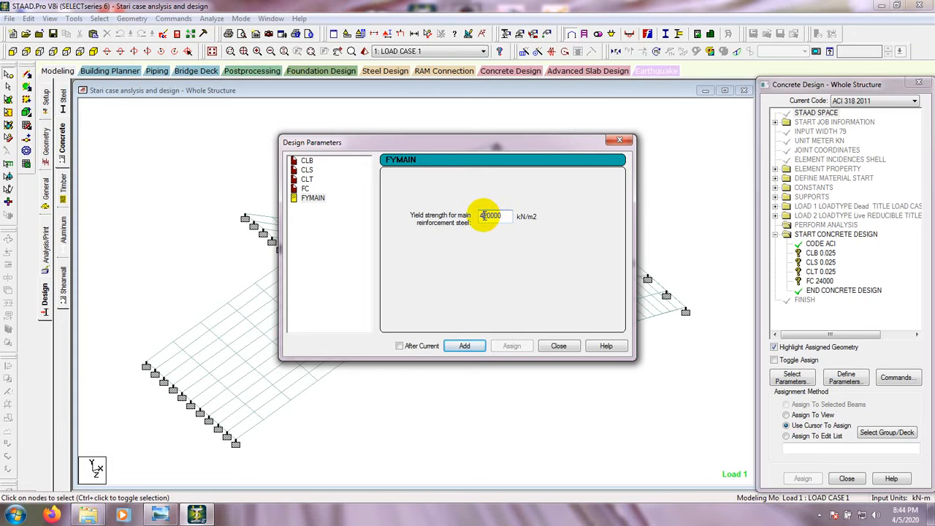
{"action": "left_click_drag", "start_coordinate": [486, 215], "coordinate": [510, 216]}
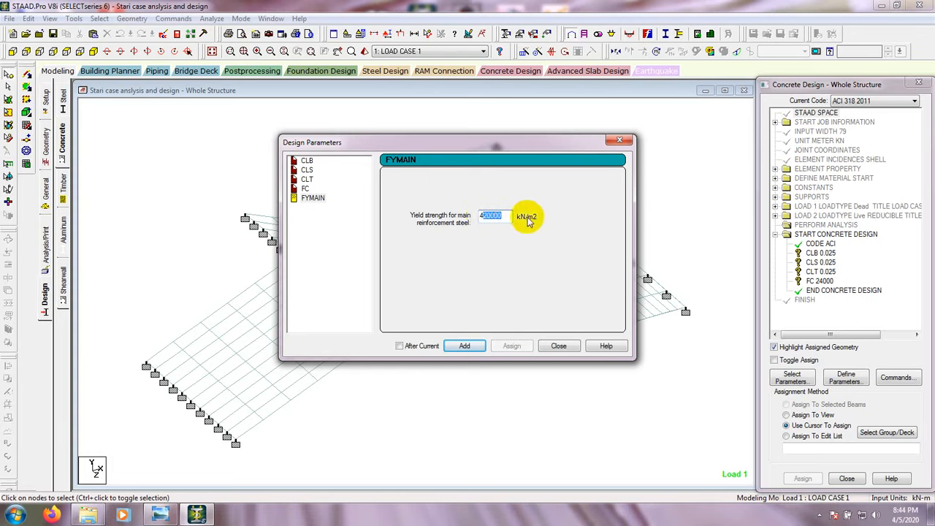
{"action": "left_click", "coordinate": [510, 217]}
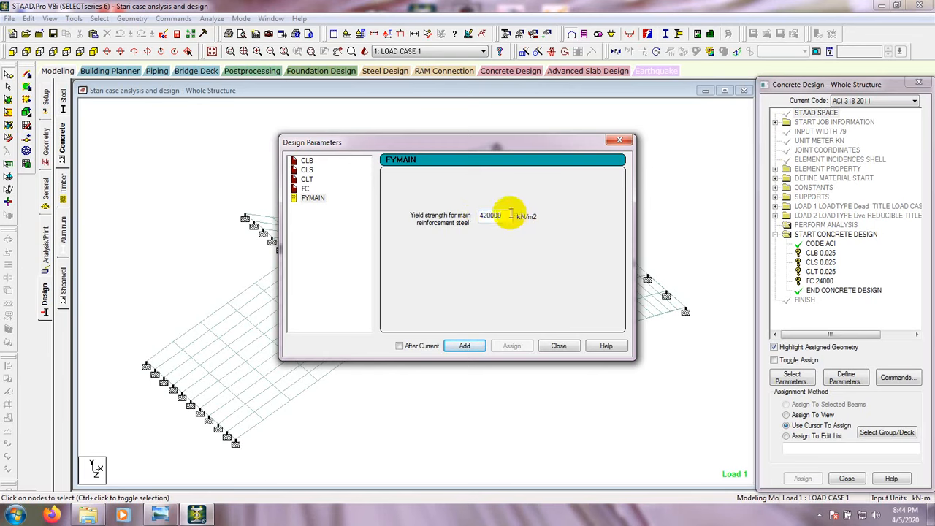
Add the concrete compressive strength FC of 24000 kN/m2 once more and close the design parameter definitions
{"action": "left_click", "coordinate": [304, 189]}
{"action": "left_click", "coordinate": [305, 188]}
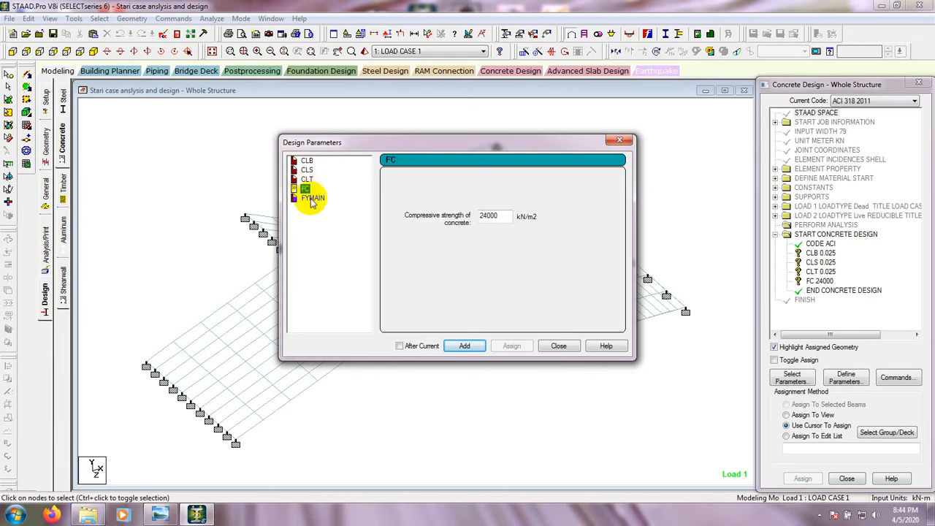
{"action": "left_click", "coordinate": [312, 198]}
{"action": "left_click", "coordinate": [305, 188]}
{"action": "left_click", "coordinate": [312, 198]}
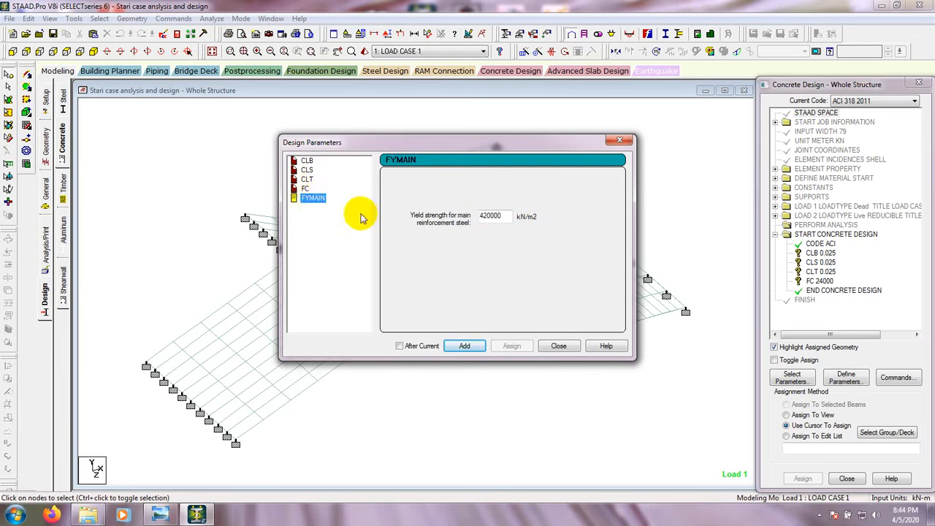
{"action": "left_click", "coordinate": [306, 179]}
{"action": "left_click", "coordinate": [306, 189]}
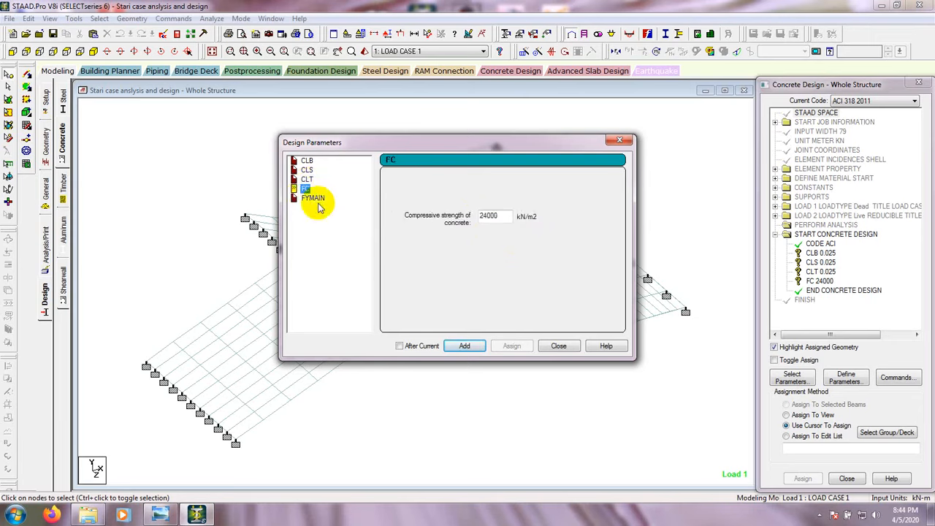
{"action": "left_click", "coordinate": [465, 347]}
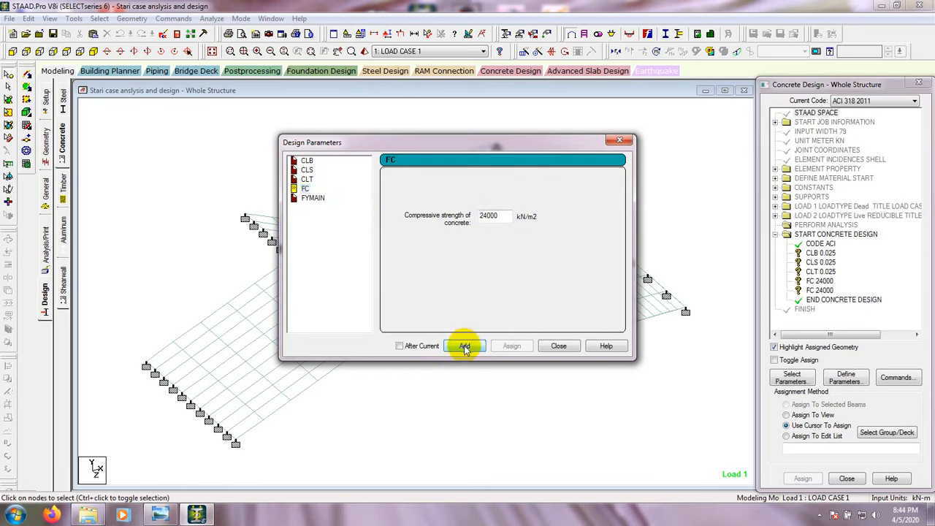
{"action": "left_click", "coordinate": [558, 346]}
Assign the CLB 0.025 parameter to the whole staircase model using the Assign To View method
{"action": "left_click", "coordinate": [815, 253]}
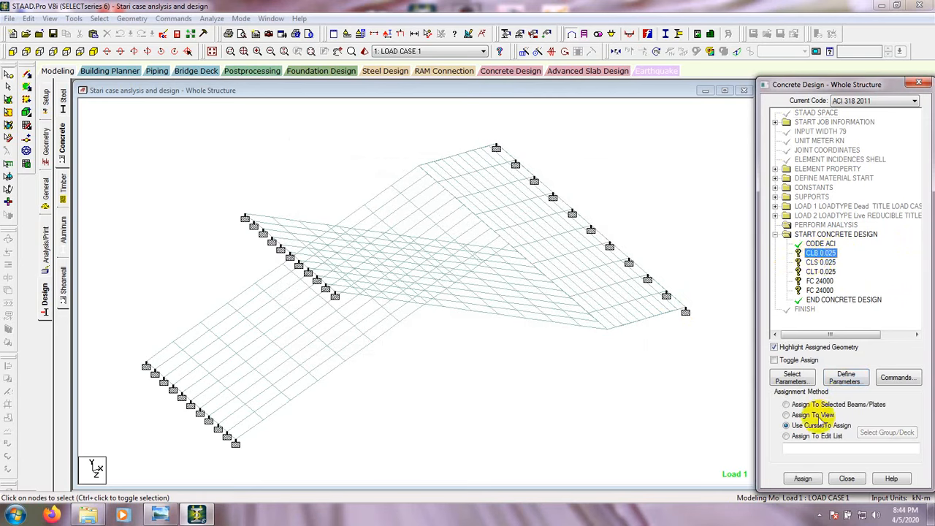
{"action": "left_click", "coordinate": [786, 414]}
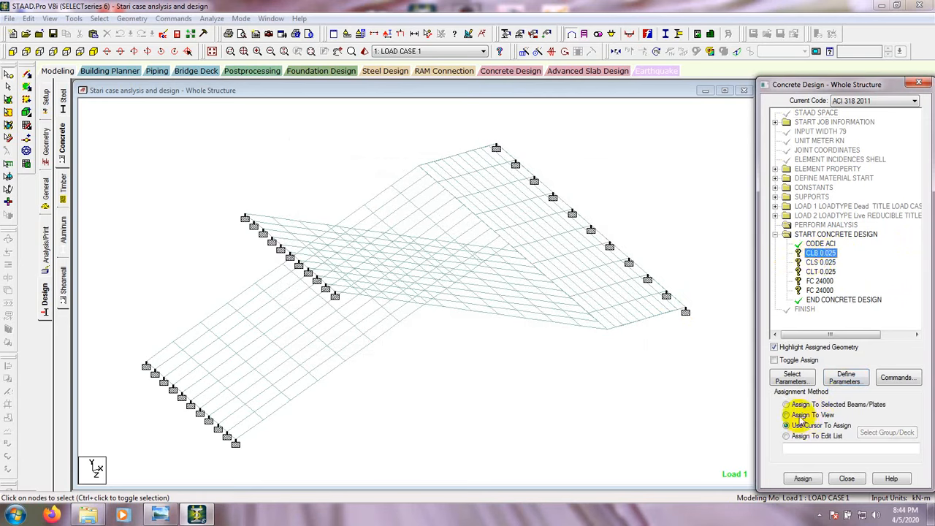
{"action": "left_click", "coordinate": [802, 480]}
{"action": "left_click", "coordinate": [819, 314]}
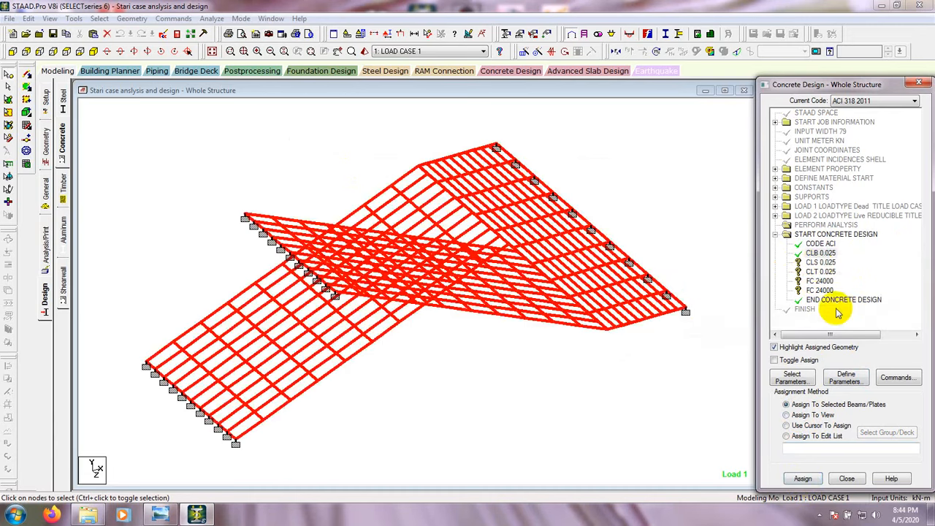
Try to assign the CLS 0.025 parameter to the whole staircase model using the Assign To View method
{"action": "left_click", "coordinate": [820, 262]}
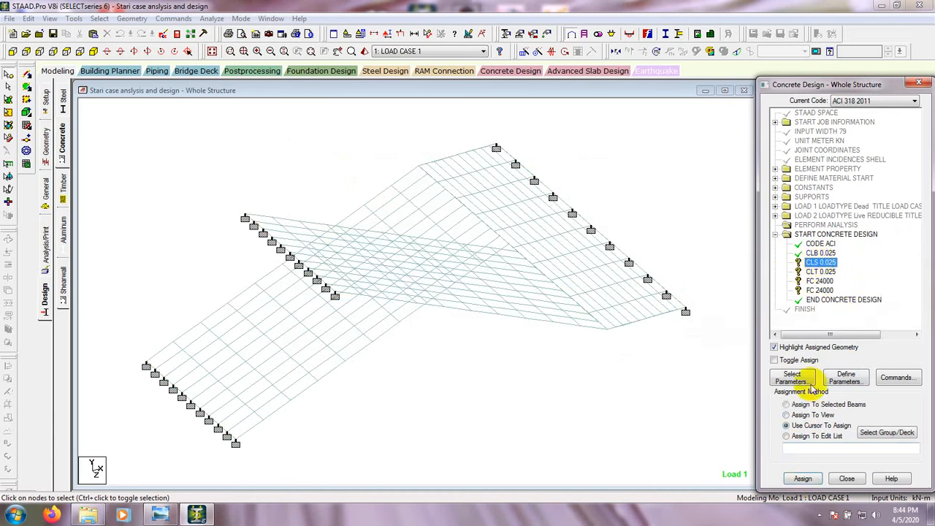
{"action": "left_click", "coordinate": [803, 478]}
{"action": "left_click", "coordinate": [840, 316]}
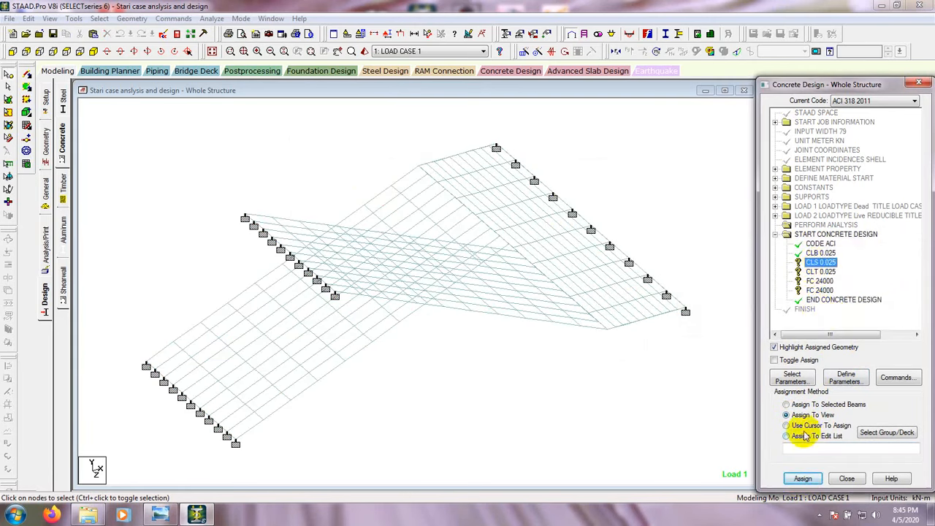
{"action": "left_click", "coordinate": [800, 478]}
{"action": "left_click", "coordinate": [839, 314]}
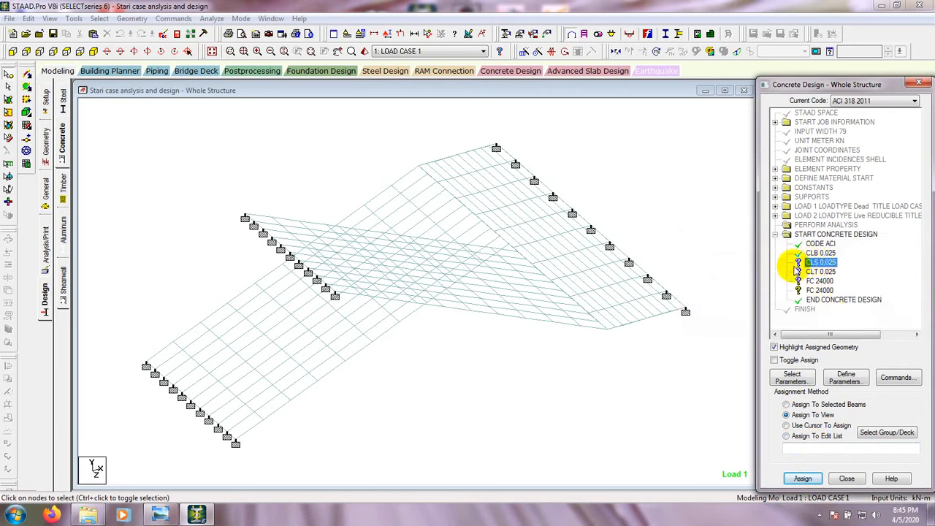
{"action": "left_click", "coordinate": [682, 378]}
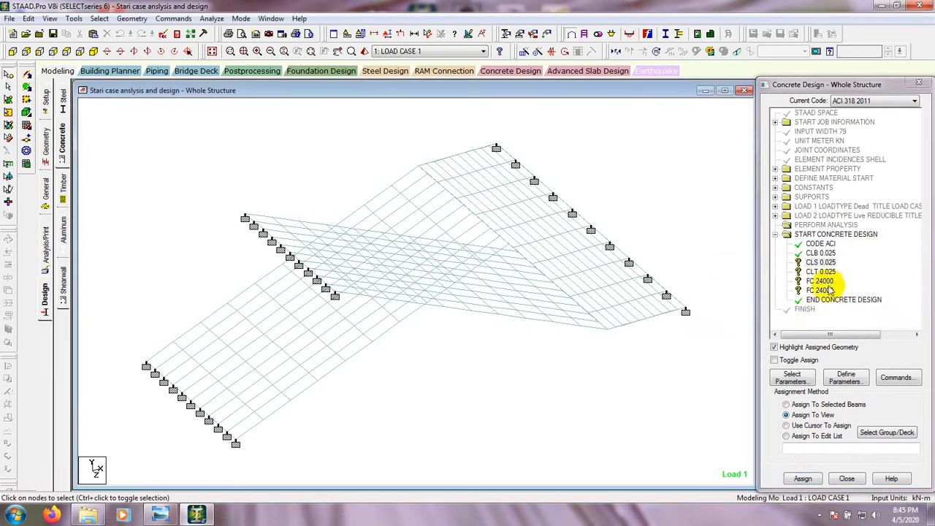
{"action": "left_click", "coordinate": [821, 262]}
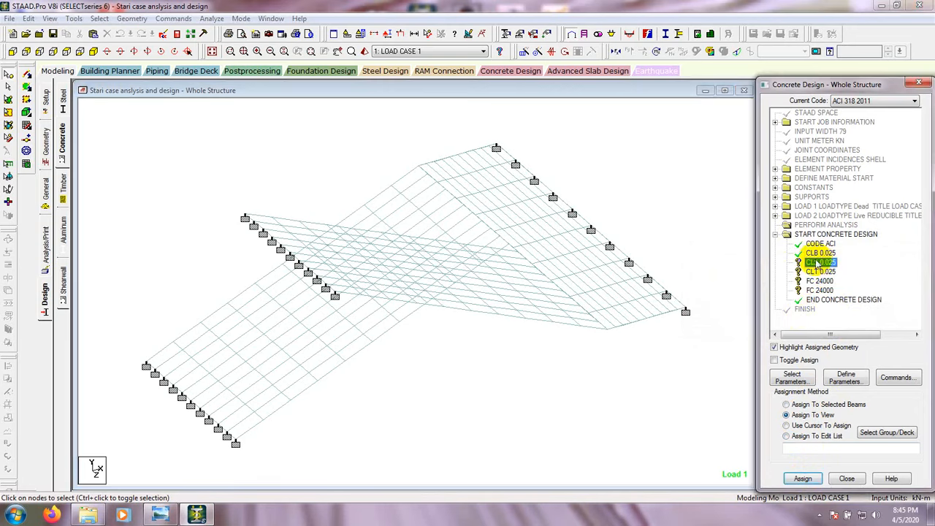
{"action": "left_click", "coordinate": [801, 415]}
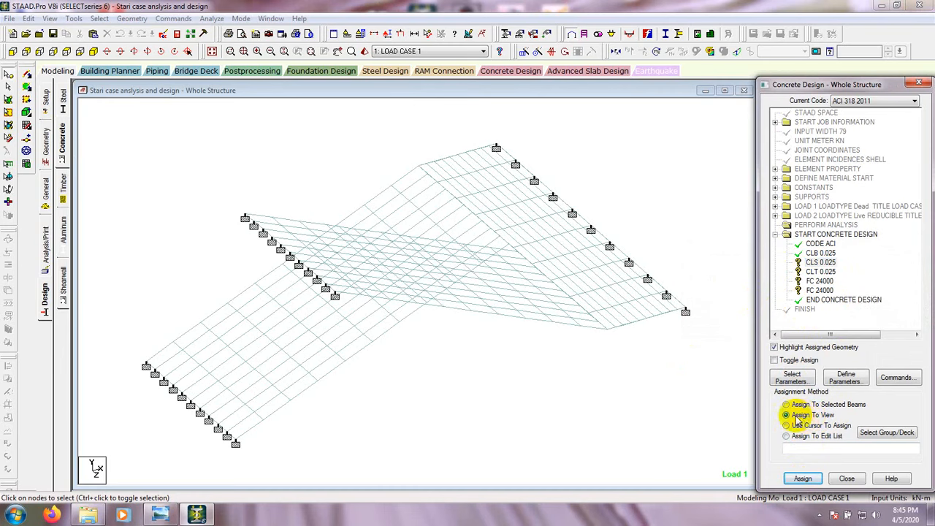
{"action": "left_click", "coordinate": [803, 479]}
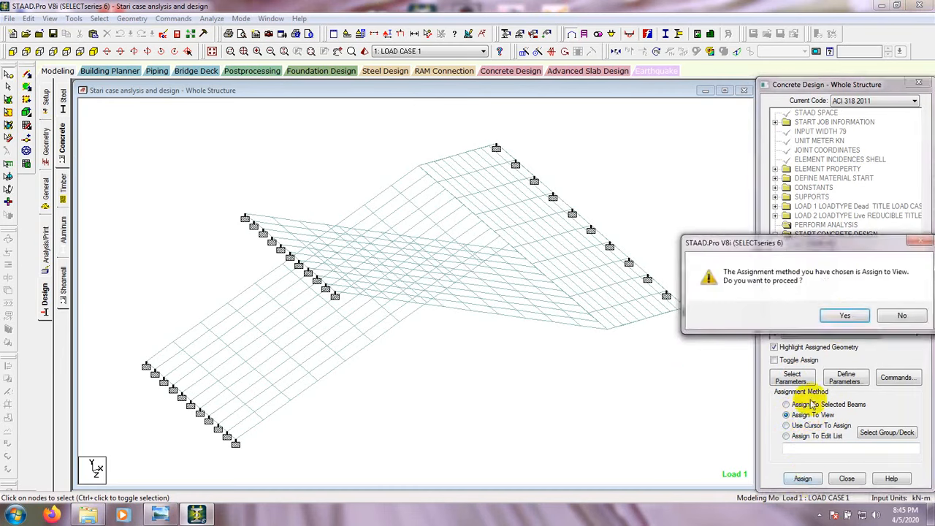
{"action": "left_click", "coordinate": [785, 316]}
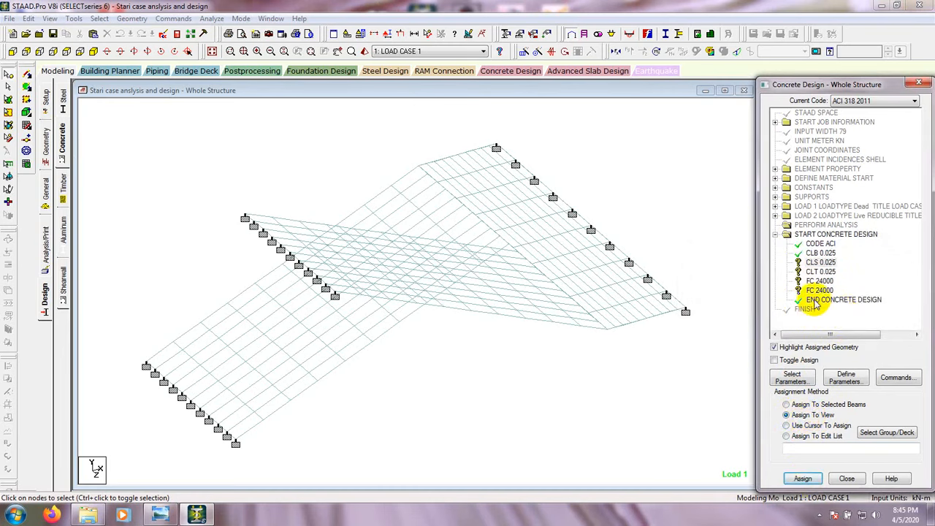
Assign the CLT 0.025 parameter to all plates in the view
{"action": "left_click", "coordinate": [822, 272]}
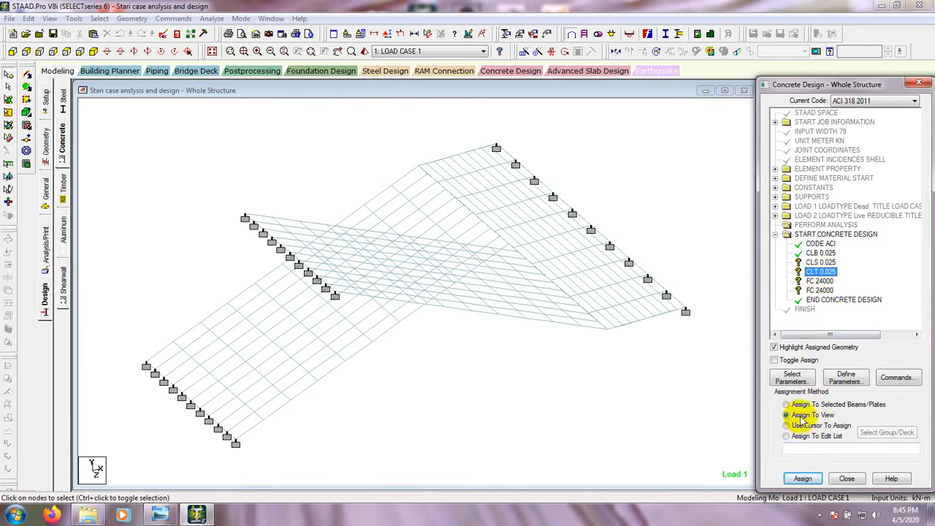
{"action": "left_click", "coordinate": [803, 478]}
{"action": "left_click", "coordinate": [833, 314]}
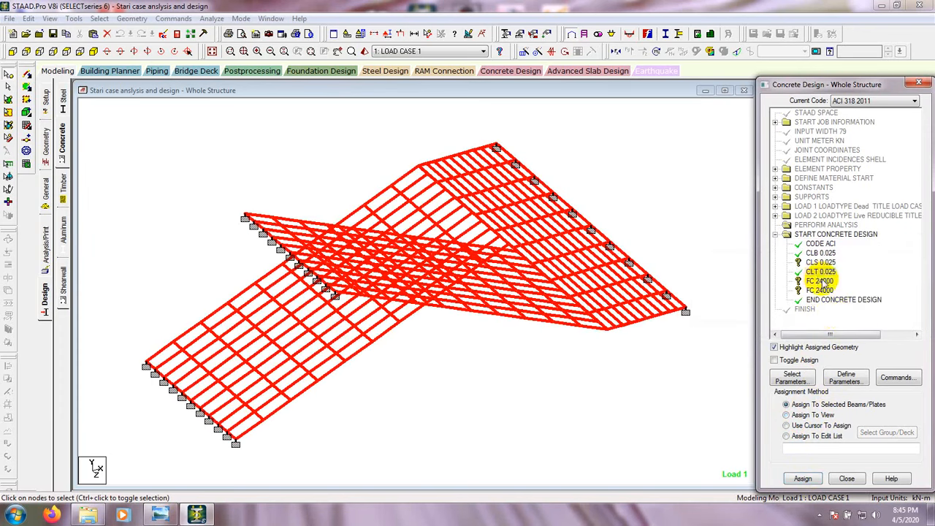
Assign both FC 24000 parameters to all plates in the view, one after the other
{"action": "left_click", "coordinate": [821, 281]}
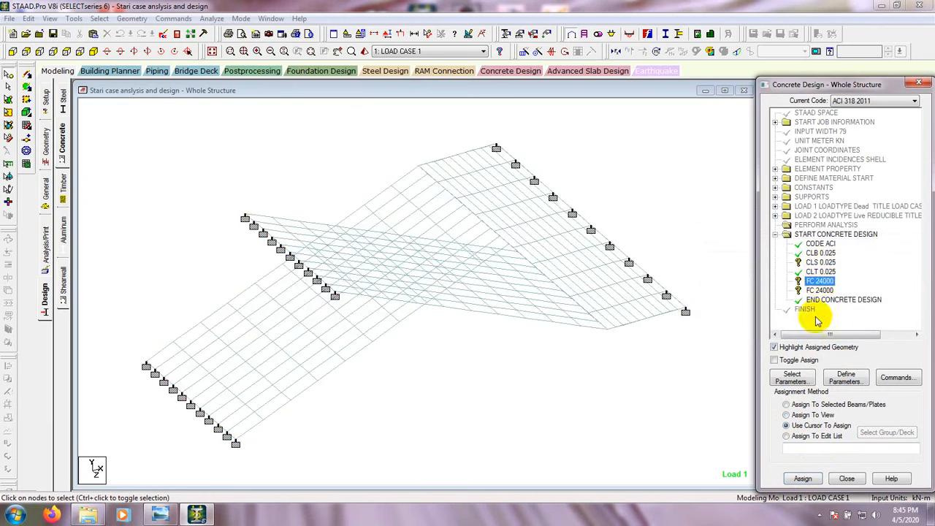
{"action": "left_click", "coordinate": [800, 415]}
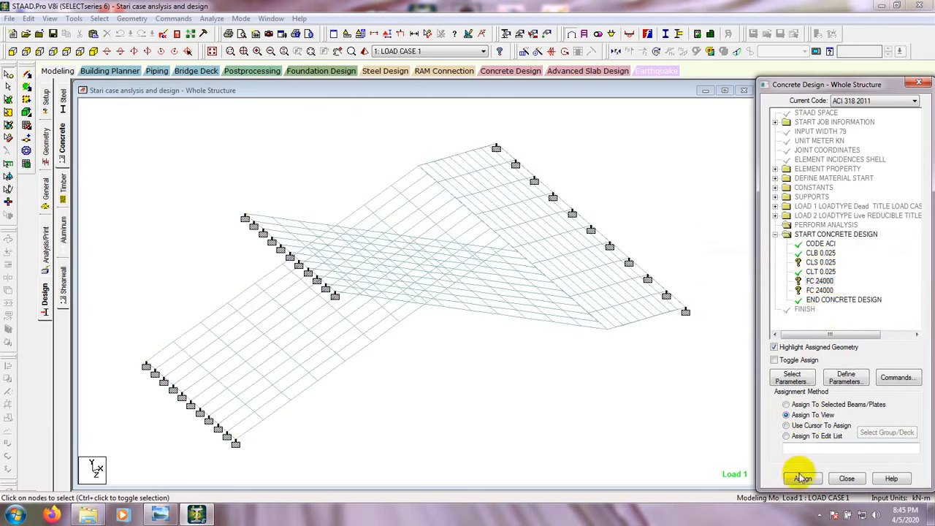
{"action": "left_click", "coordinate": [802, 478]}
{"action": "left_click", "coordinate": [823, 314]}
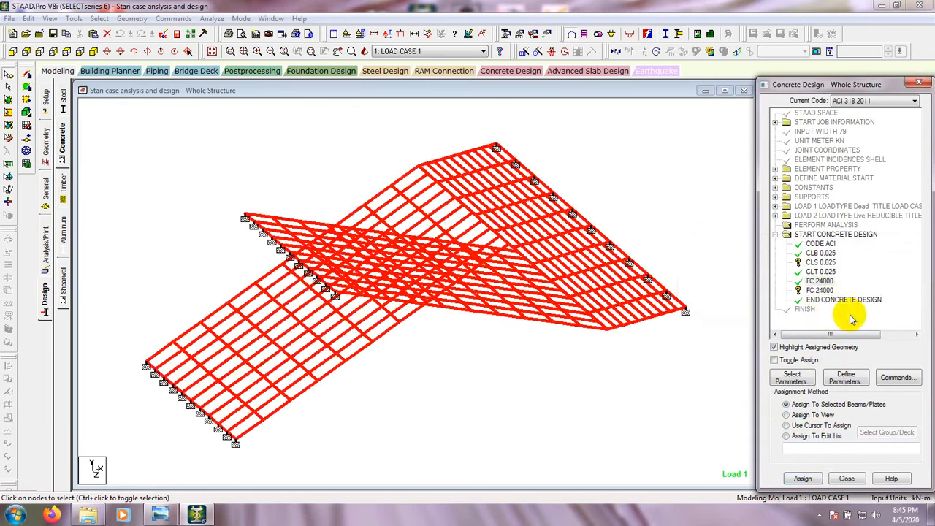
{"action": "left_click", "coordinate": [820, 291]}
{"action": "left_click", "coordinate": [807, 425]}
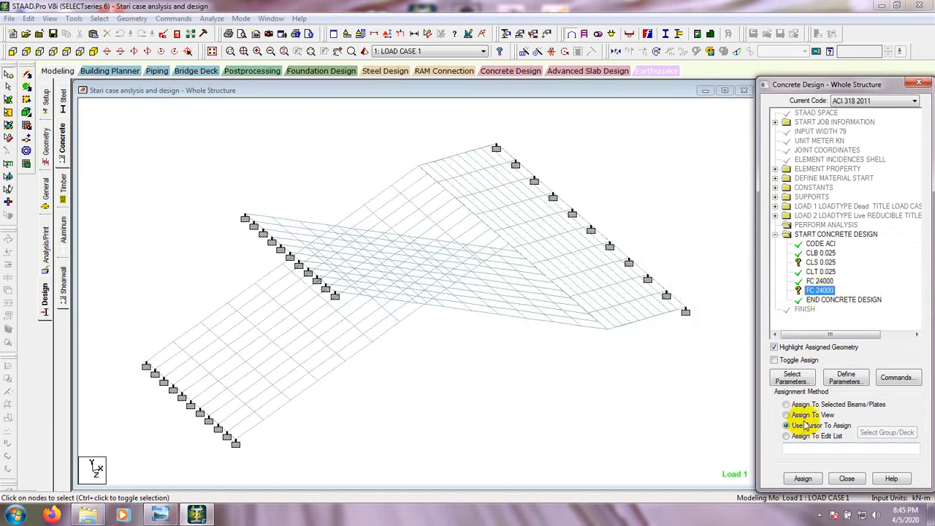
{"action": "left_click", "coordinate": [803, 479]}
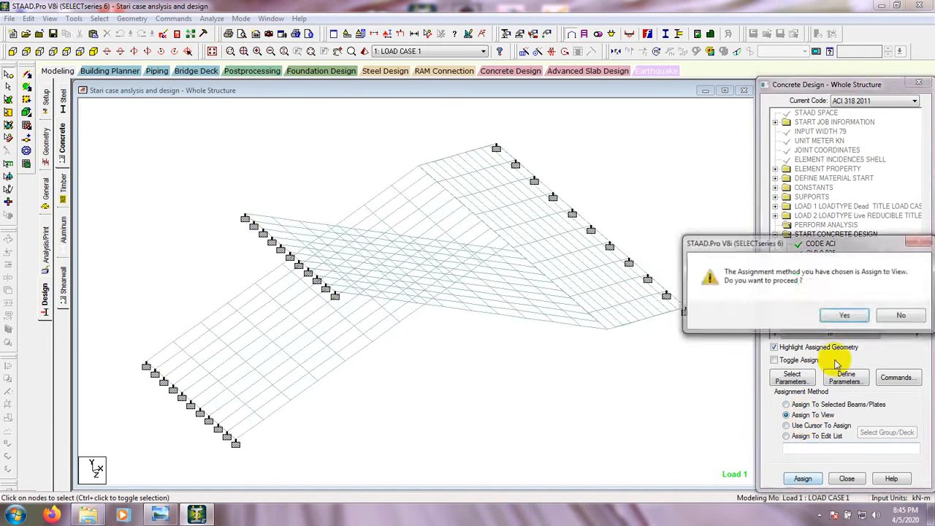
{"action": "left_click", "coordinate": [836, 314]}
Retry assigning the side cover parameter CLS 0.025 to the view
{"action": "left_click", "coordinate": [820, 263]}
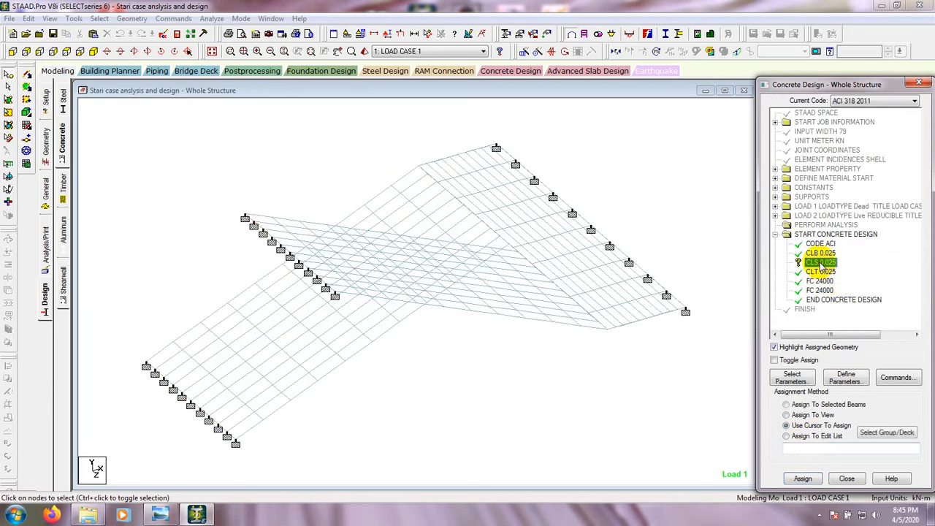
{"action": "left_click", "coordinate": [802, 478]}
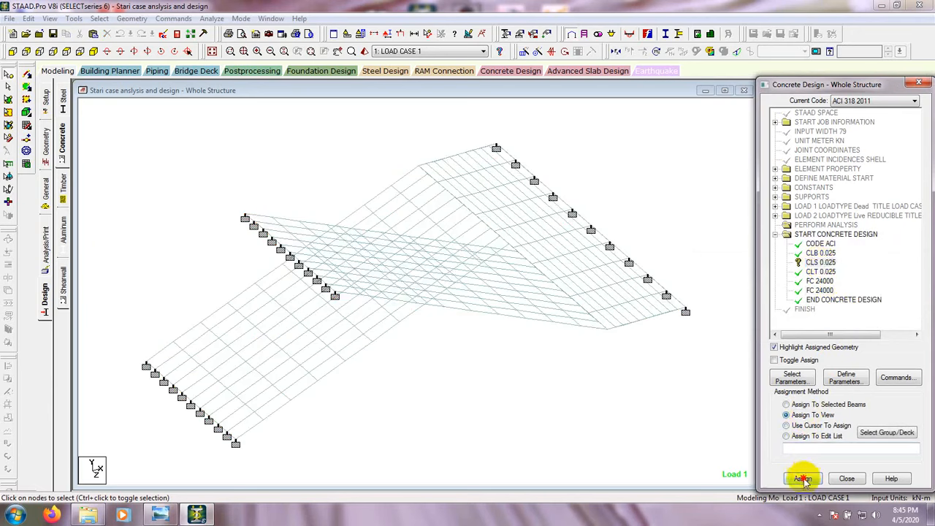
{"action": "left_click", "coordinate": [836, 314]}
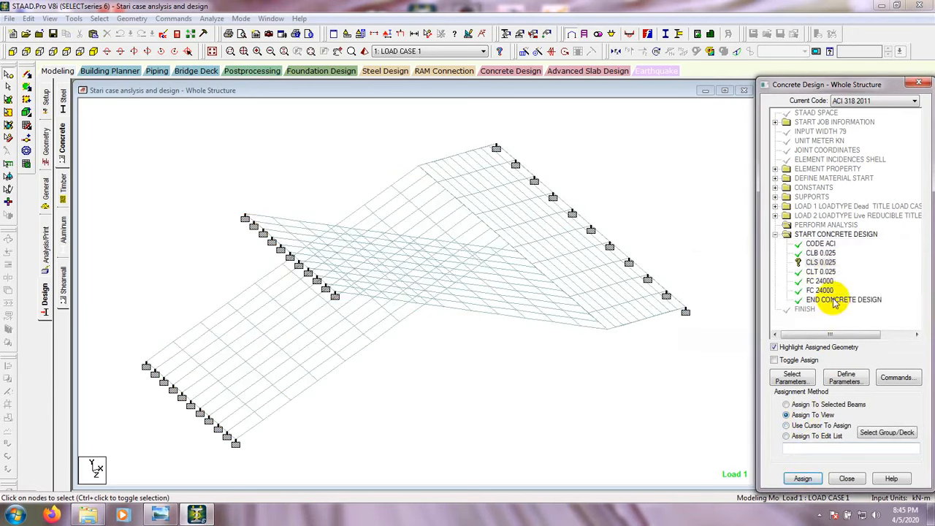
Open the CLS parameter for editing, reapply its side clear cover of 0.025 m and close the editor
{"action": "double_click", "coordinate": [820, 262]}
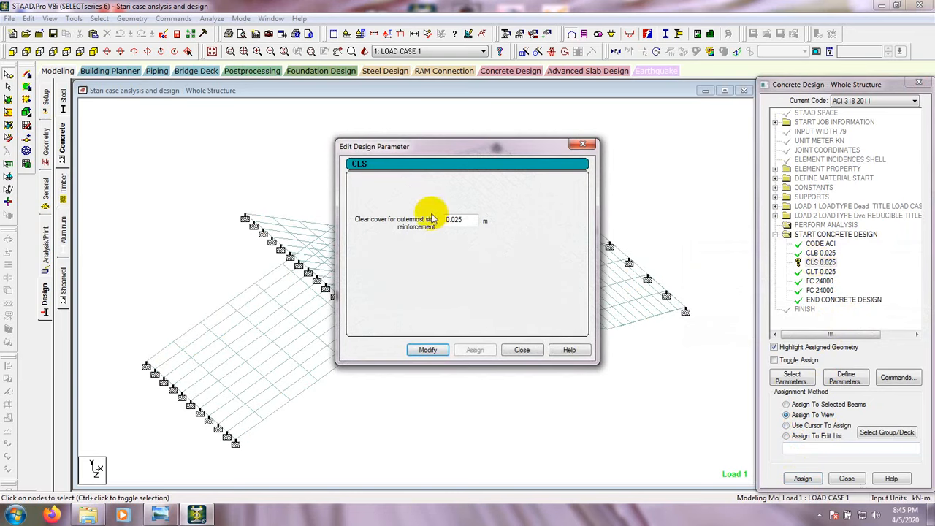
{"action": "left_click", "coordinate": [468, 220]}
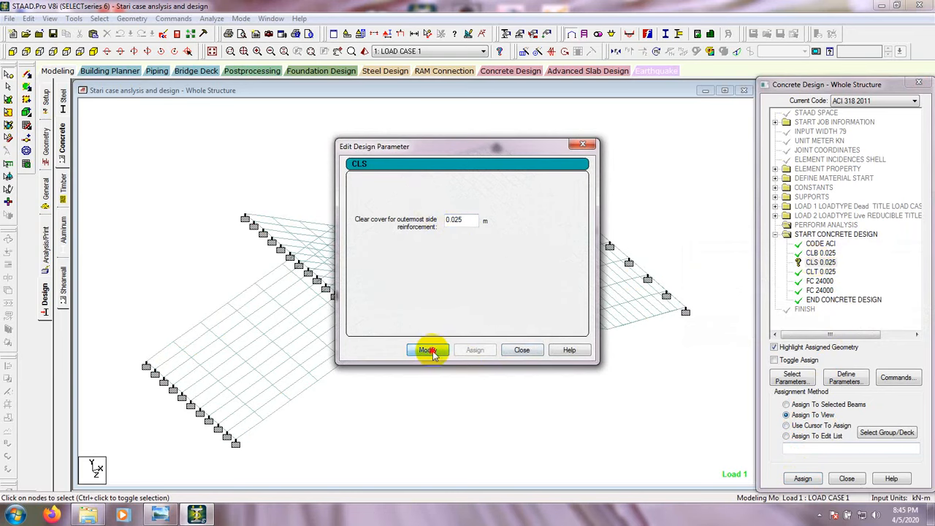
{"action": "left_click", "coordinate": [523, 350]}
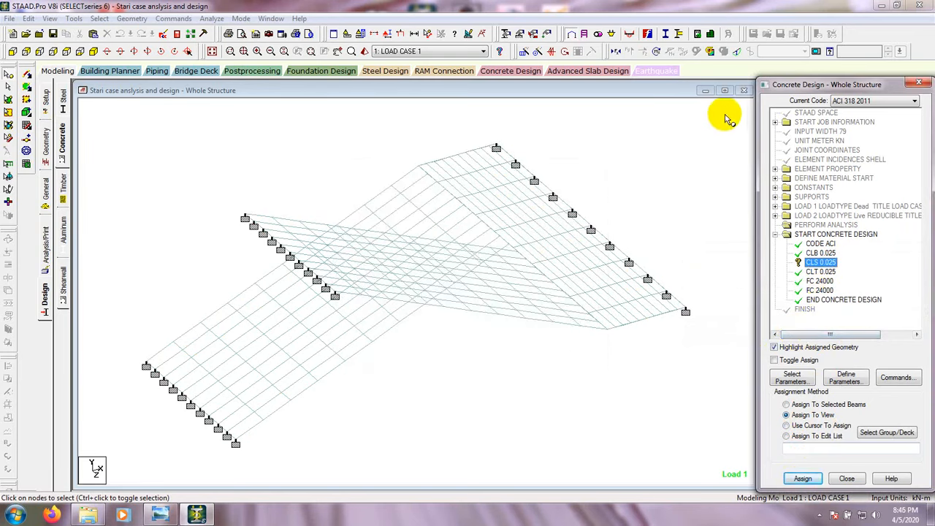
Try to assign the CLS 0.025 parameter to all staircase plates as a selection, declining the auto save, and clear the selection
{"action": "left_click", "coordinate": [8, 98]}
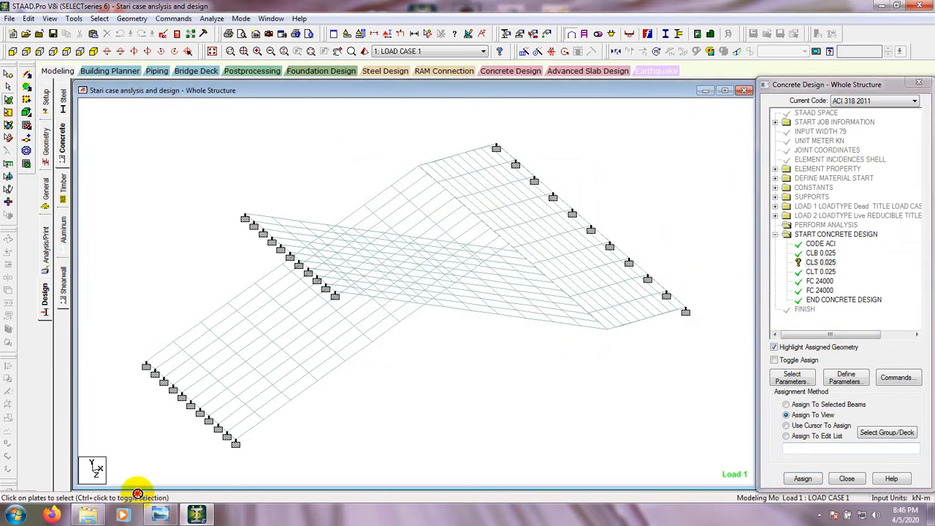
{"action": "left_click", "coordinate": [819, 263]}
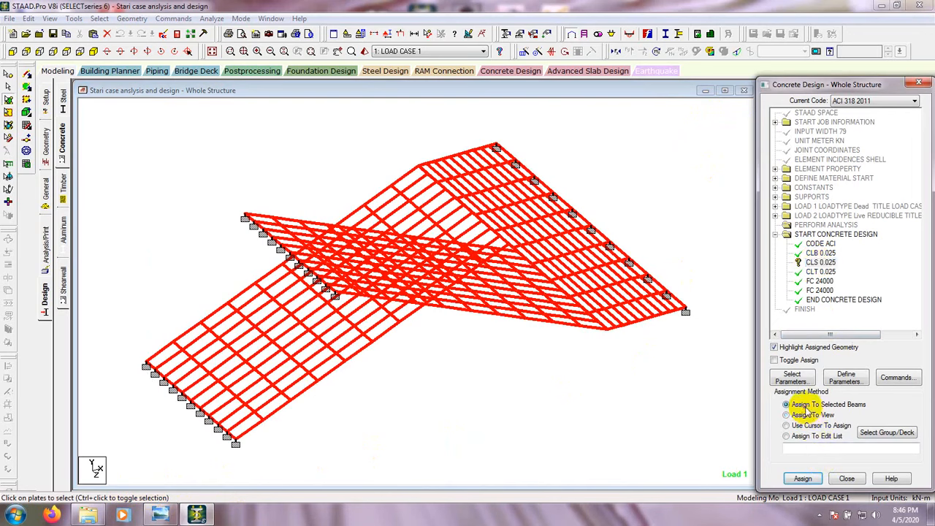
{"action": "left_click", "coordinate": [804, 478]}
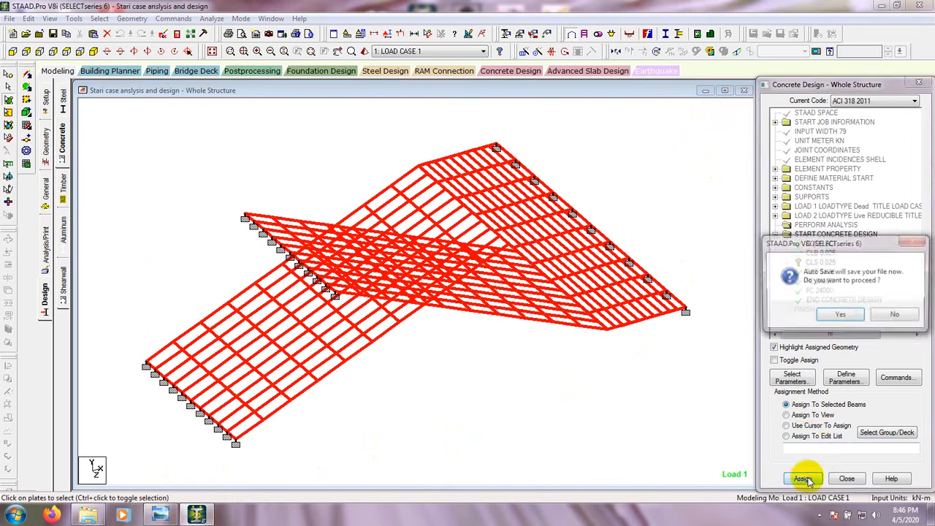
{"action": "left_click", "coordinate": [905, 316]}
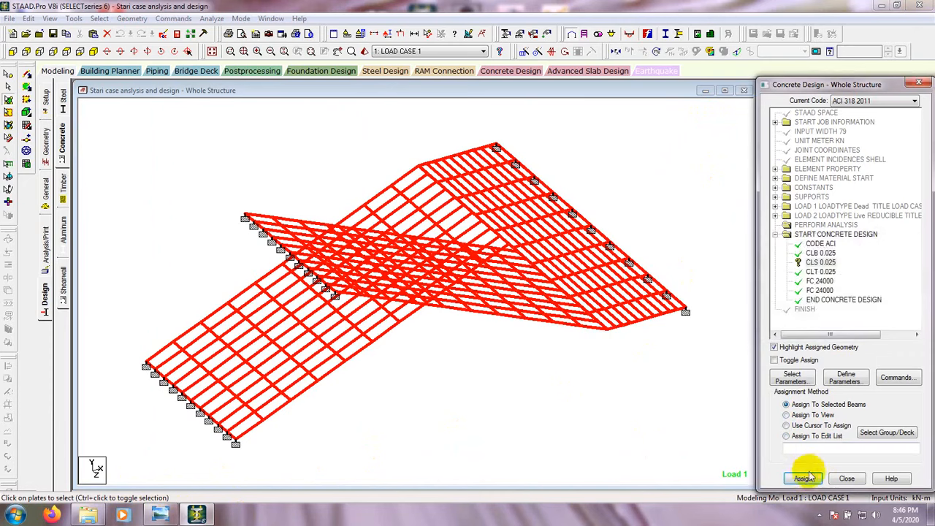
{"action": "left_click", "coordinate": [804, 478]}
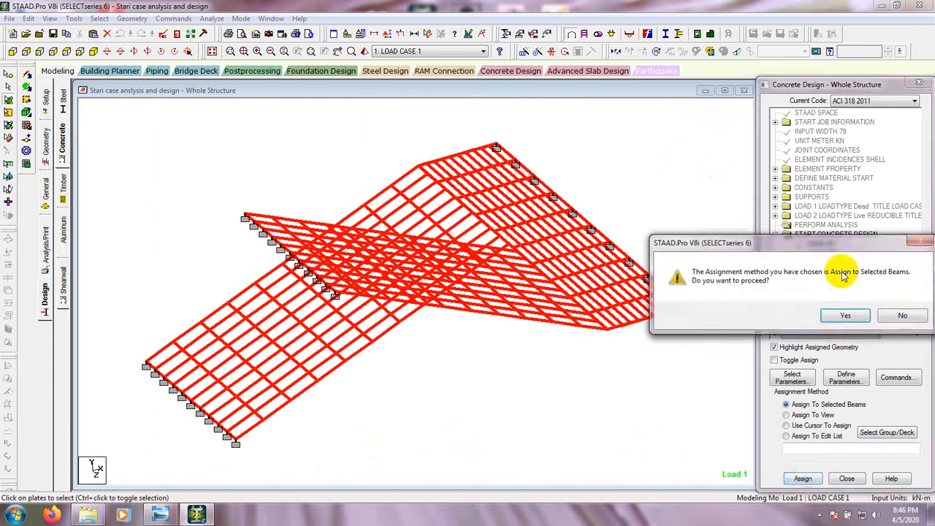
{"action": "left_click", "coordinate": [831, 314]}
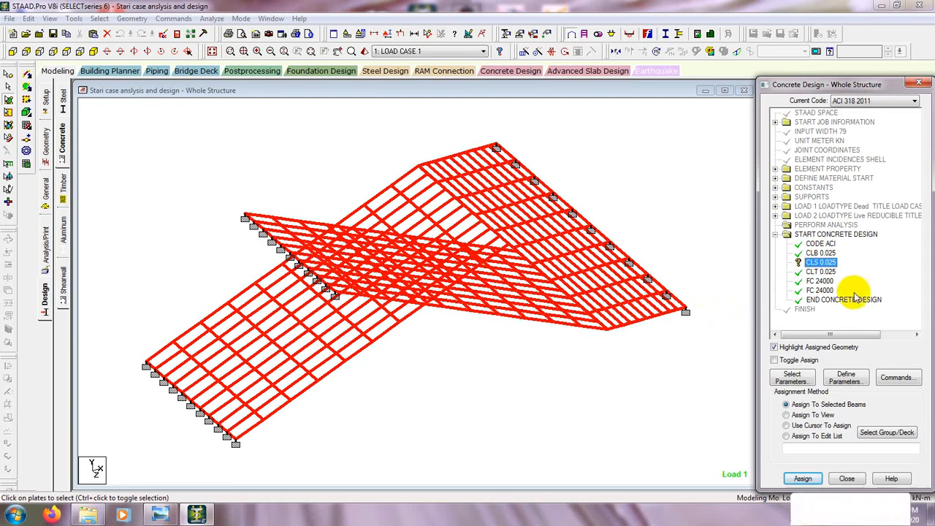
{"action": "left_click", "coordinate": [689, 353]}
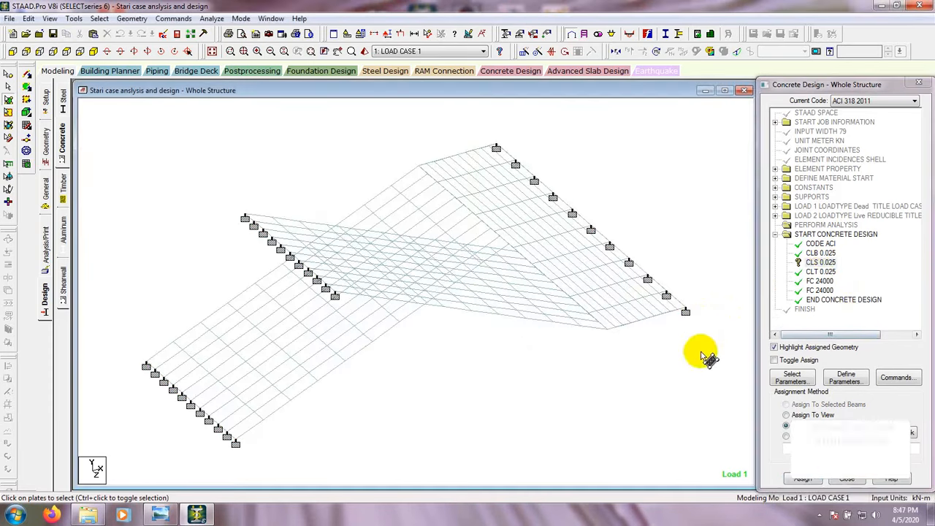
Remove the clear cover for outermost side reinforcement (Cls) from the selected design parameters and reselect CLS 0.025 in the design list
{"action": "left_click", "coordinate": [820, 261]}
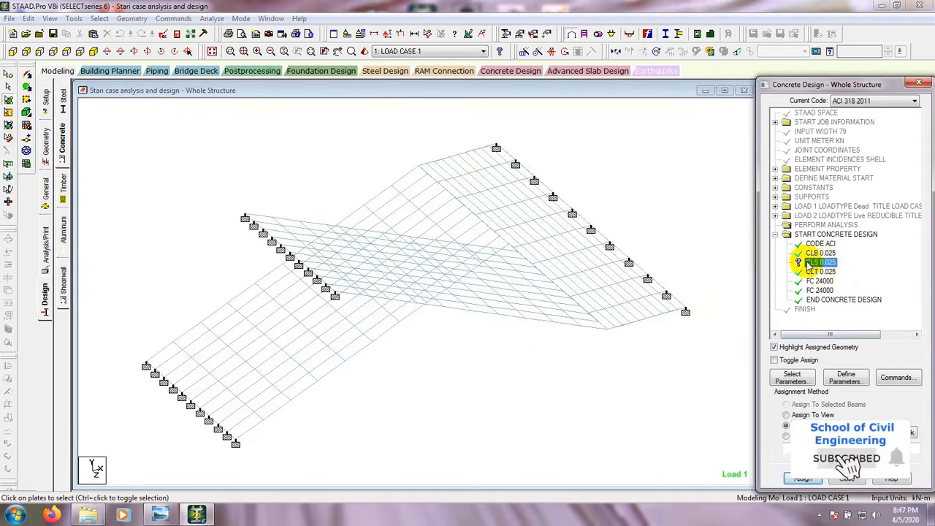
{"action": "left_click", "coordinate": [791, 377]}
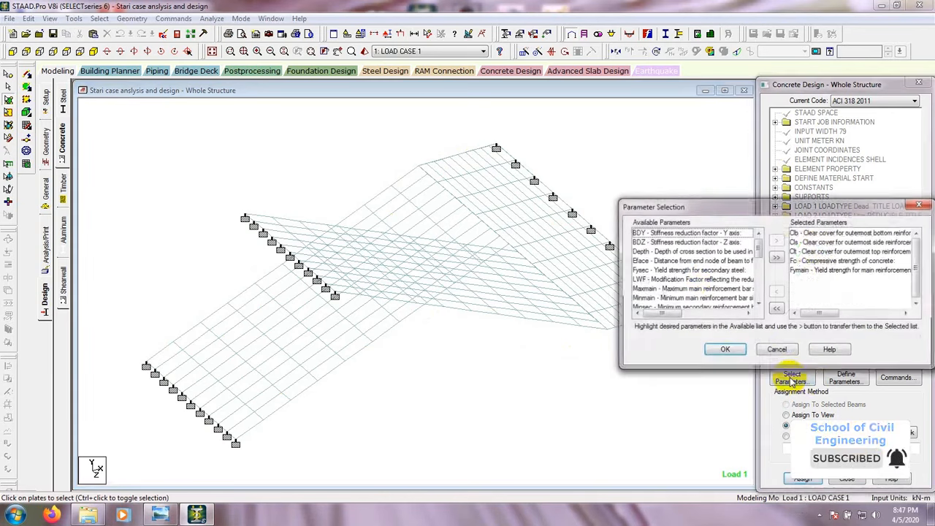
{"action": "left_click", "coordinate": [818, 243]}
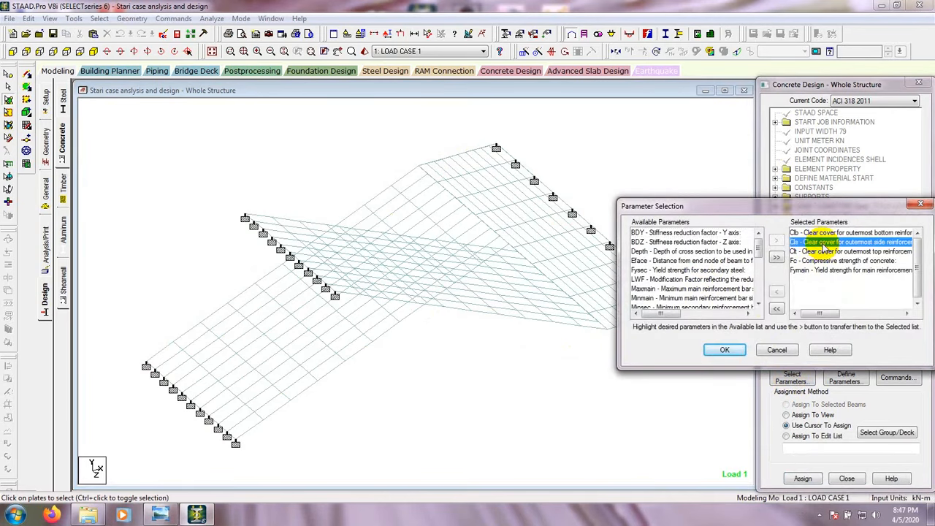
{"action": "left_click", "coordinate": [776, 292]}
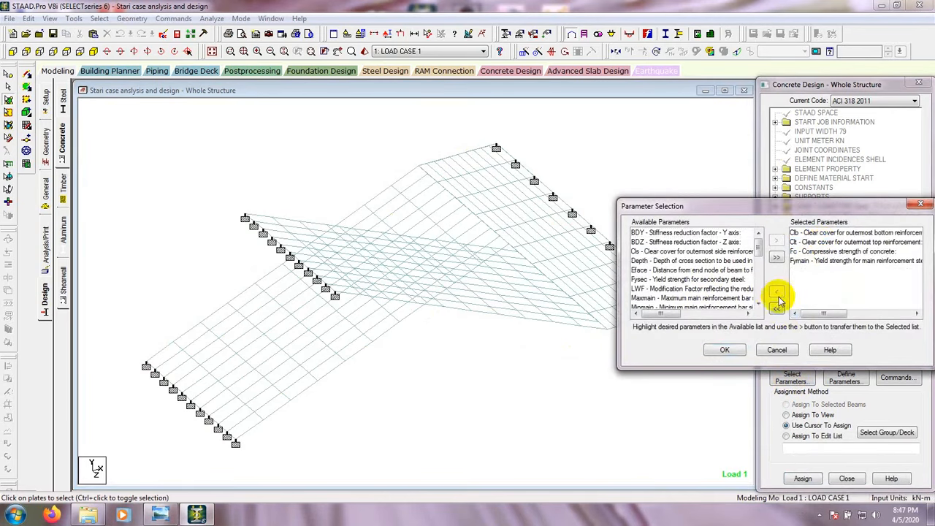
{"action": "left_click", "coordinate": [725, 350]}
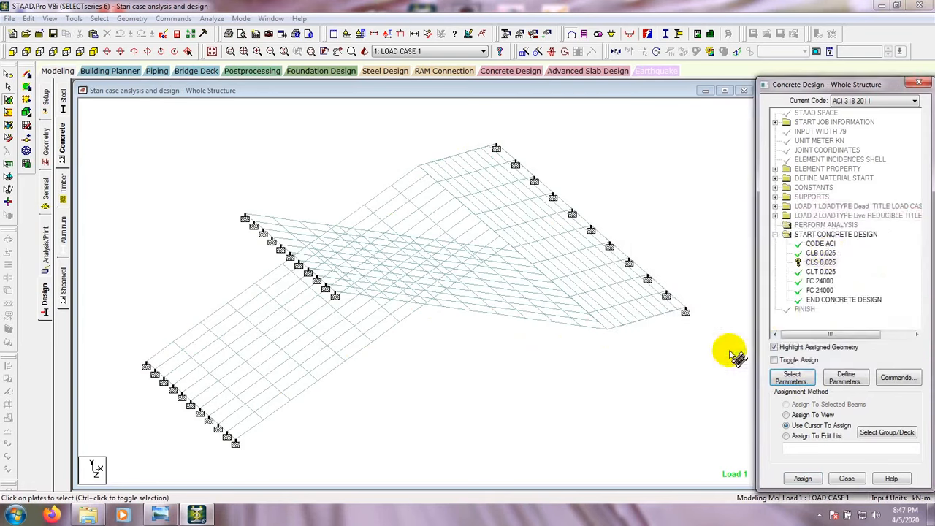
{"action": "left_click", "coordinate": [820, 261]}
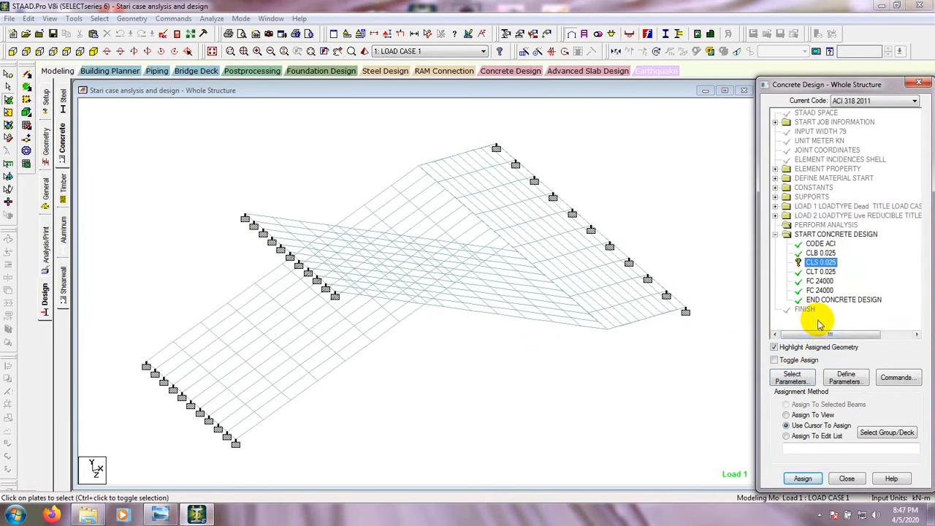
Add the DESIGN SLAB/ELEMENT command to the concrete design and close the design commands dialog
{"action": "left_click", "coordinate": [899, 378]}
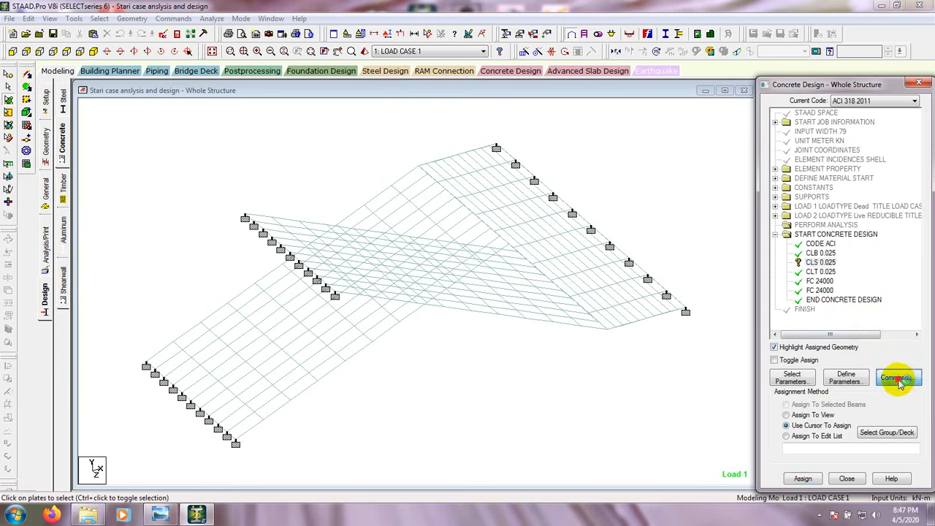
{"action": "left_click_drag", "start_coordinate": [720, 182], "coordinate": [656, 179]}
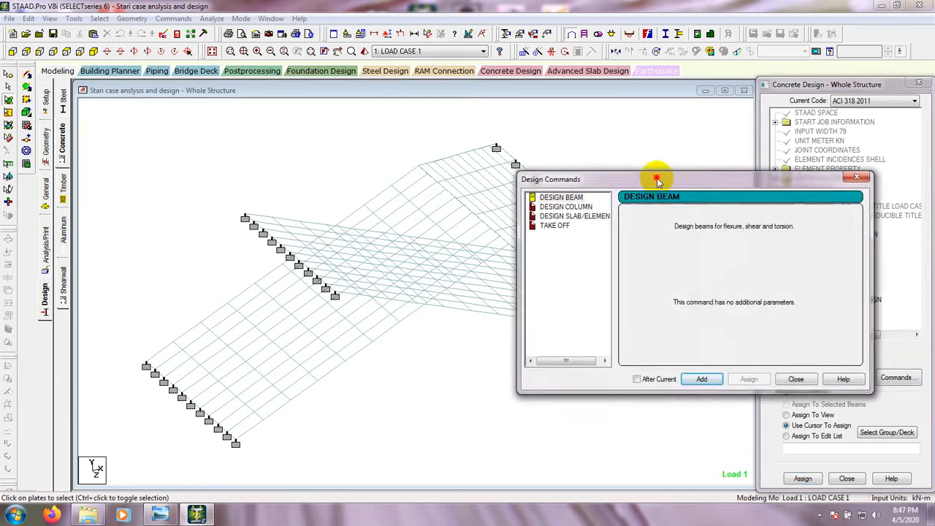
{"action": "left_click", "coordinate": [559, 216]}
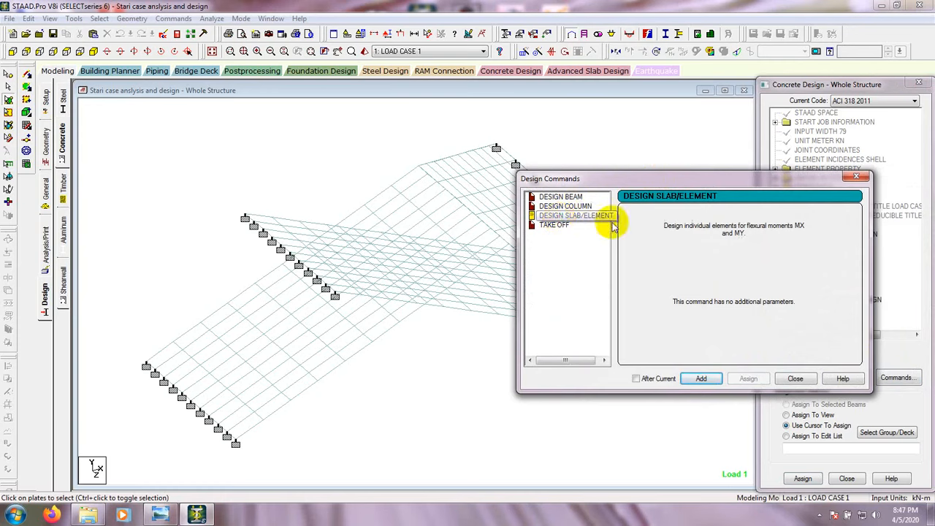
{"action": "left_click", "coordinate": [702, 379]}
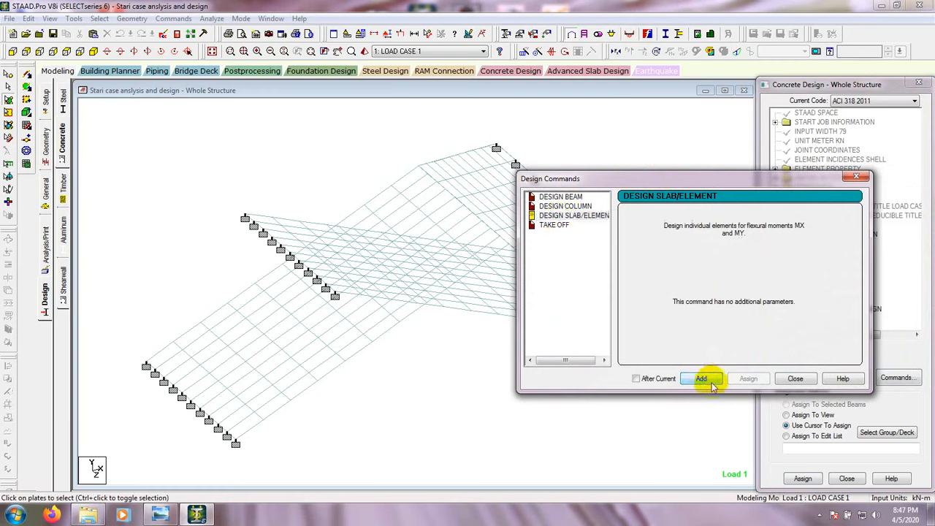
{"action": "left_click", "coordinate": [794, 378]}
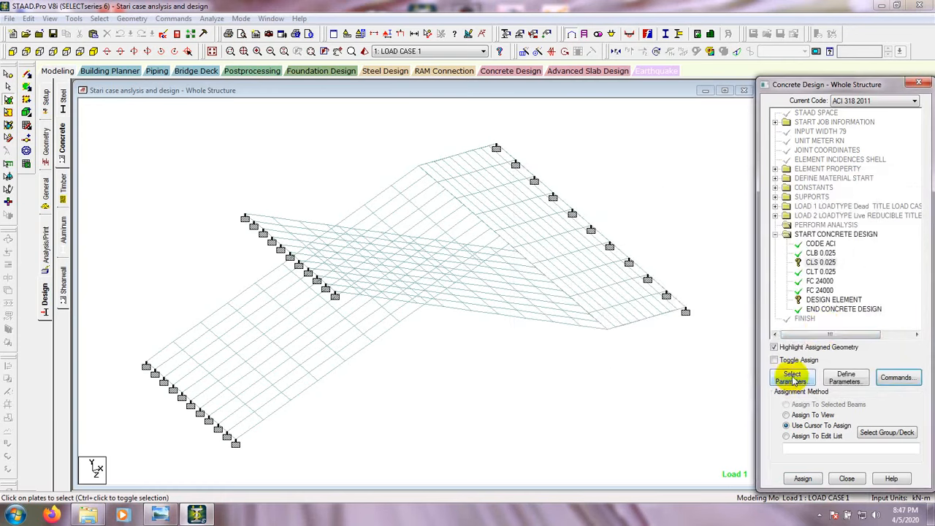
Assign the DESIGN ELEMENT command to all plates in the view and clear the plate selection
{"action": "left_click", "coordinate": [828, 302]}
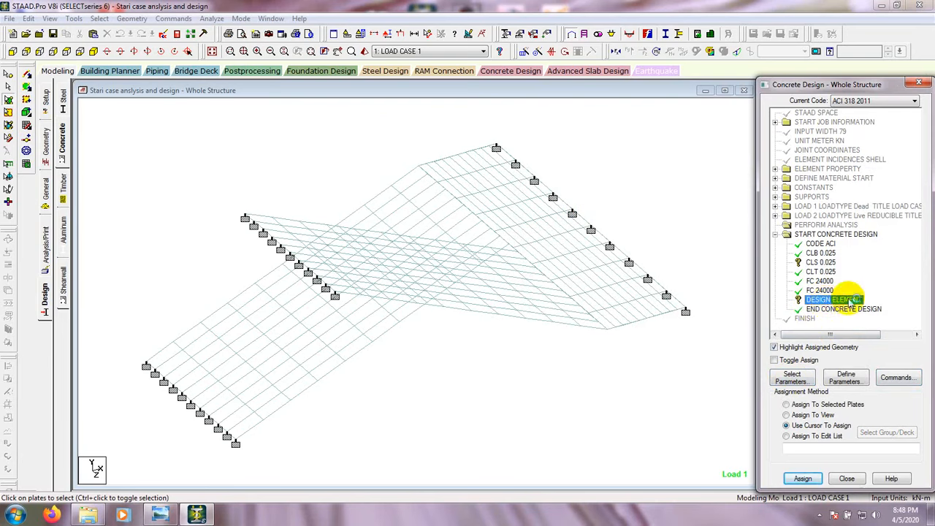
{"action": "left_click", "coordinate": [809, 416]}
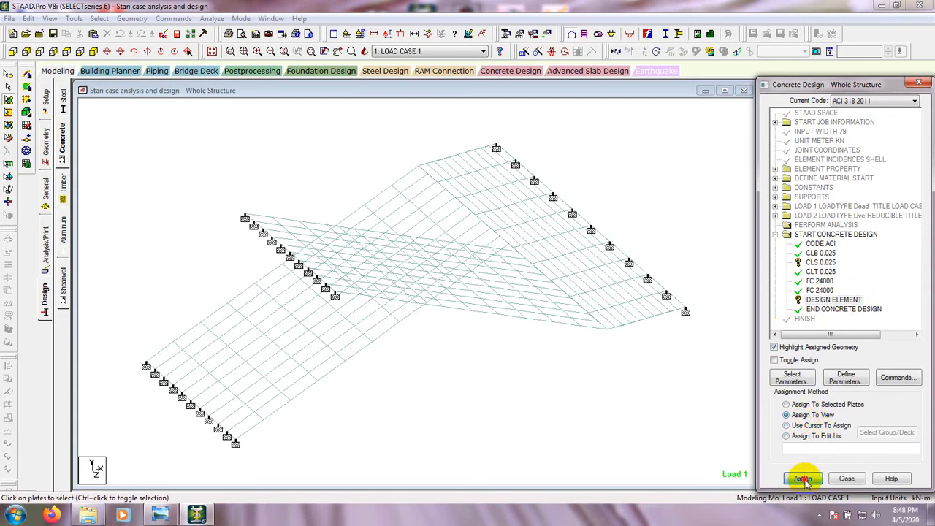
{"action": "left_click", "coordinate": [804, 479]}
{"action": "left_click", "coordinate": [840, 317]}
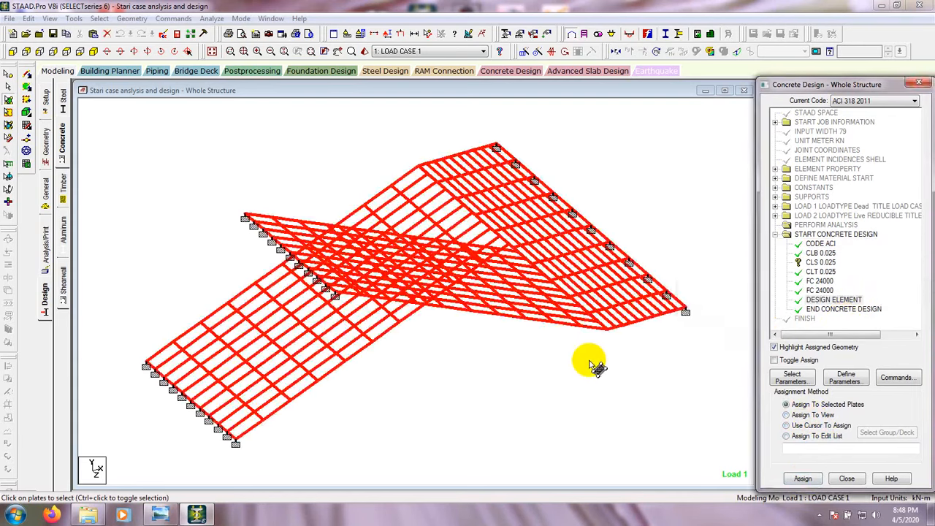
{"action": "left_click", "coordinate": [591, 363]}
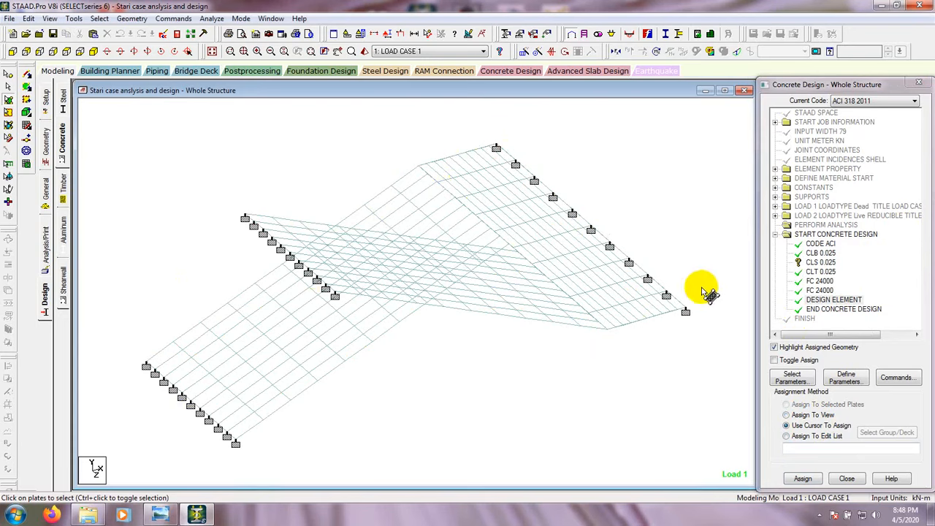
Switch to node selection and add a Perform Analysis command with the No Print option
{"action": "left_click", "coordinate": [8, 74]}
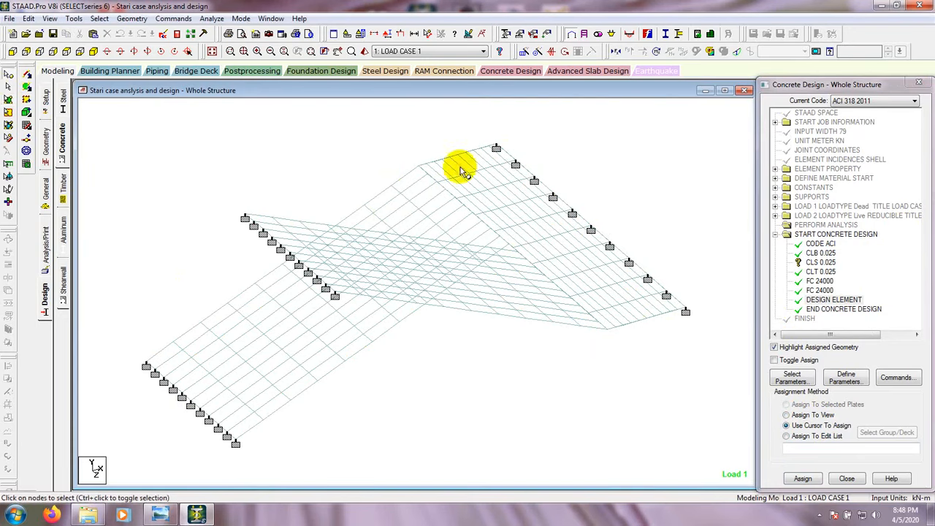
{"action": "left_click", "coordinate": [156, 20]}
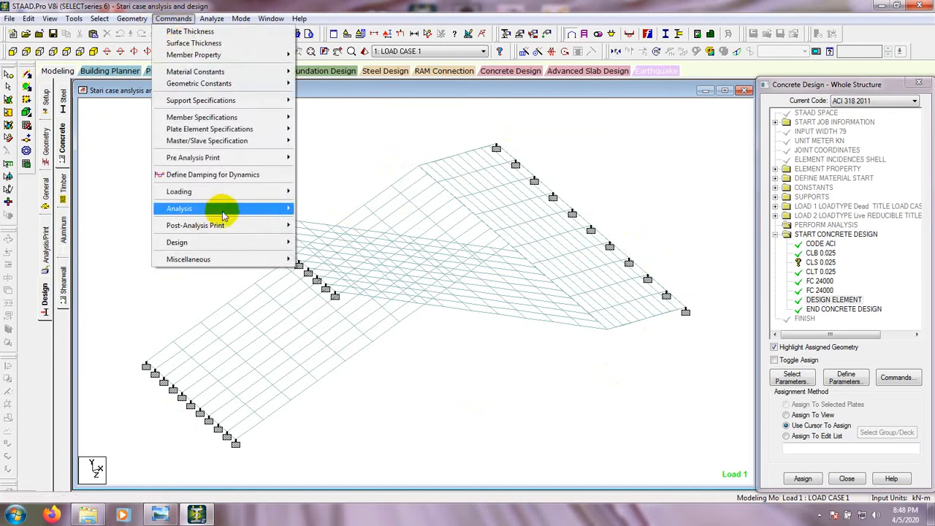
{"action": "mouse_move", "coordinate": [251, 207]}
{"action": "left_click", "coordinate": [344, 209]}
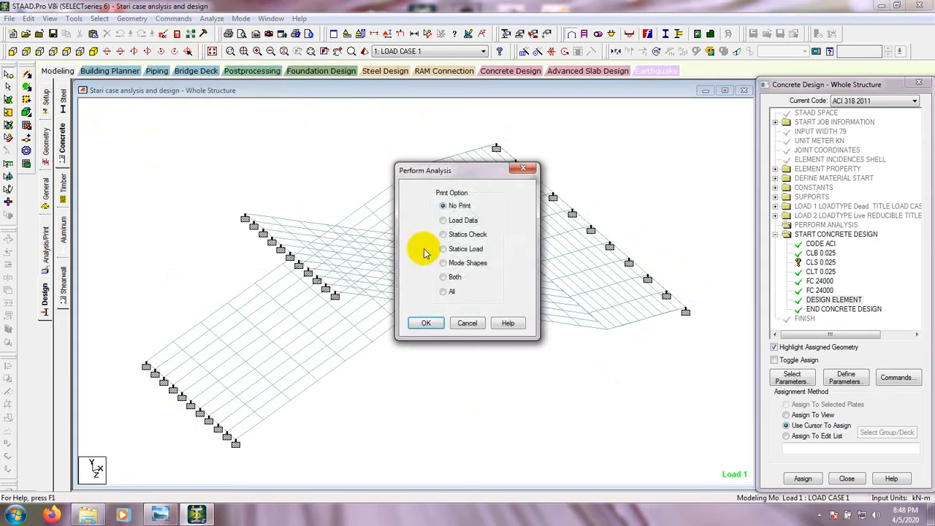
{"action": "left_click", "coordinate": [424, 322]}
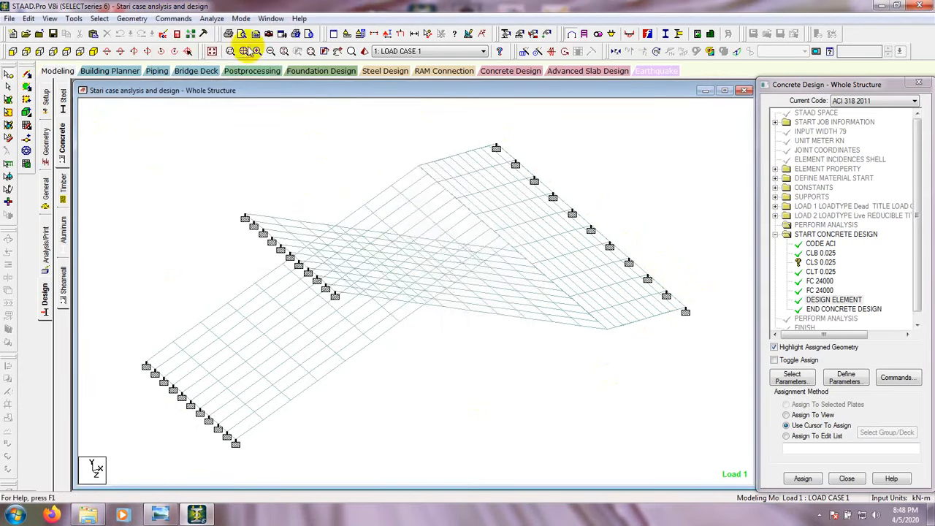
Run the analysis, saving the modified structure, and open the output file on completion
{"action": "left_click", "coordinate": [218, 18]}
{"action": "left_click", "coordinate": [232, 32]}
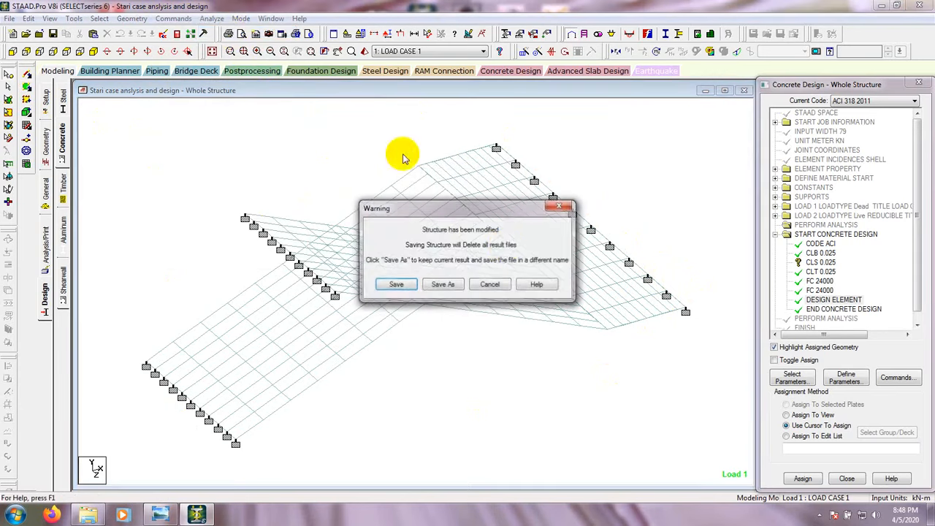
{"action": "left_click", "coordinate": [389, 285]}
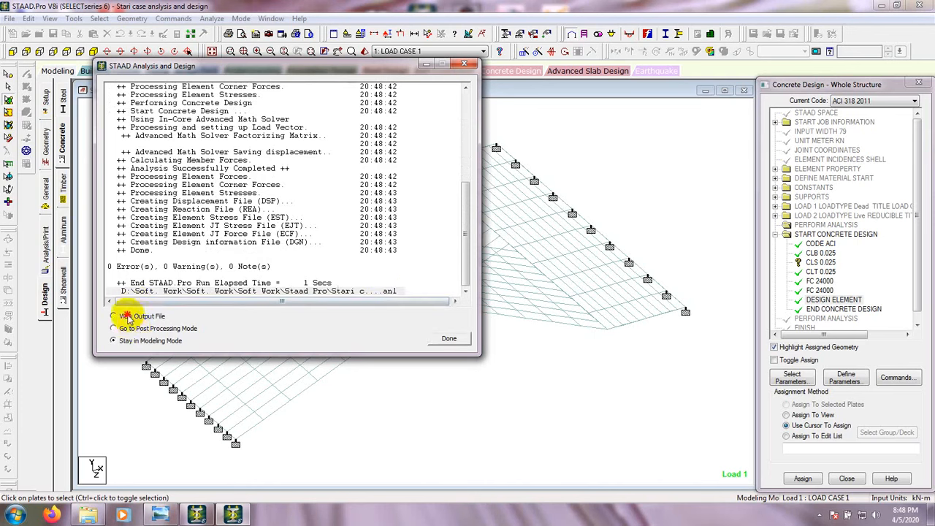
{"action": "left_click", "coordinate": [444, 339]}
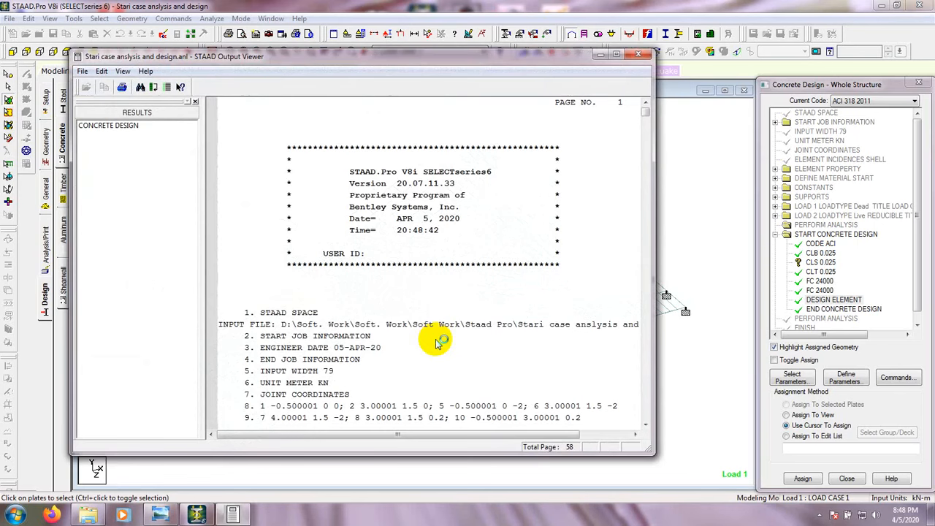
Examine the concrete design section of the output file, including the ACI parameters and the reinforcement in the element design summary
{"action": "scroll", "coordinate": [436, 343], "scroll_direction": "down", "scroll_amount": 9}
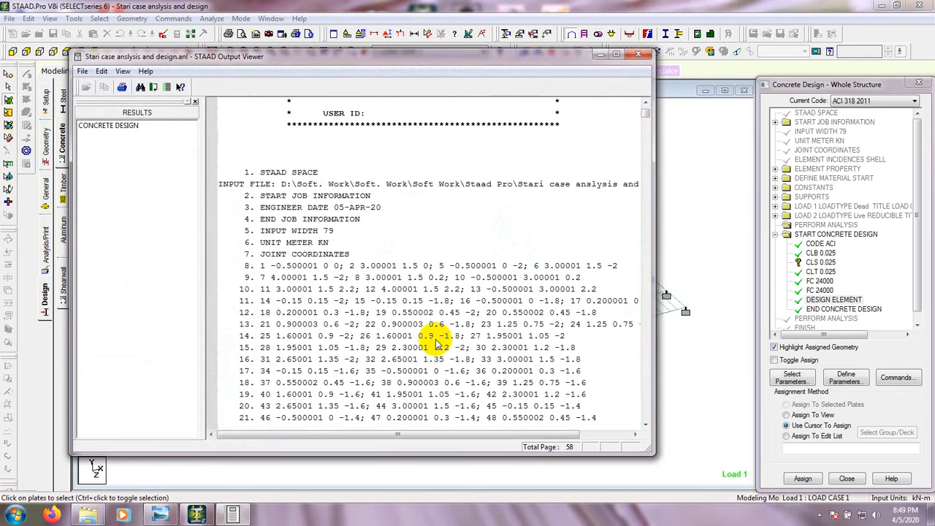
{"action": "scroll", "coordinate": [379, 312], "scroll_direction": "down", "scroll_amount": 20}
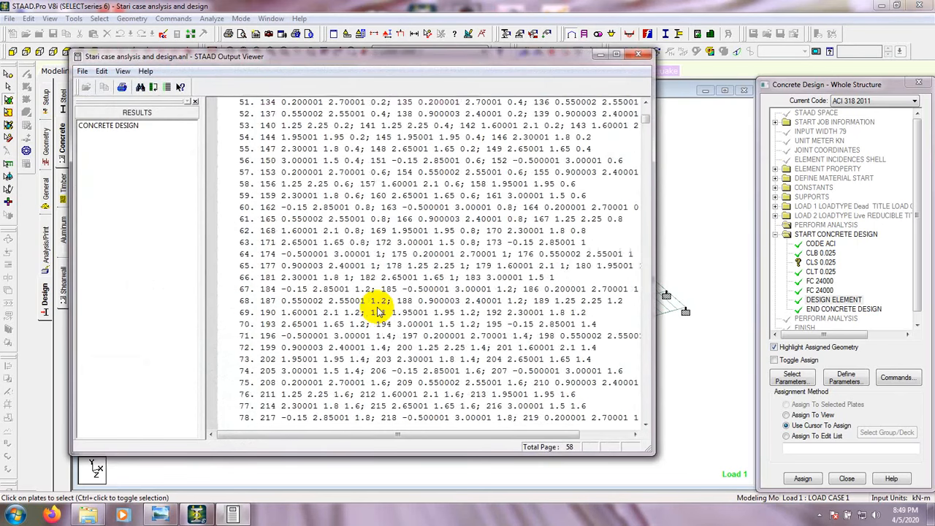
{"action": "left_click", "coordinate": [109, 126]}
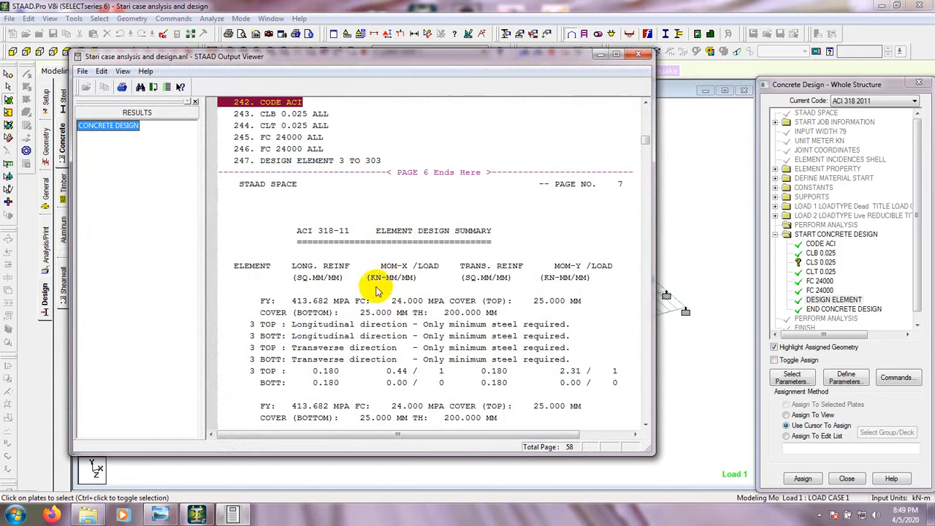
{"action": "left_click", "coordinate": [292, 115]}
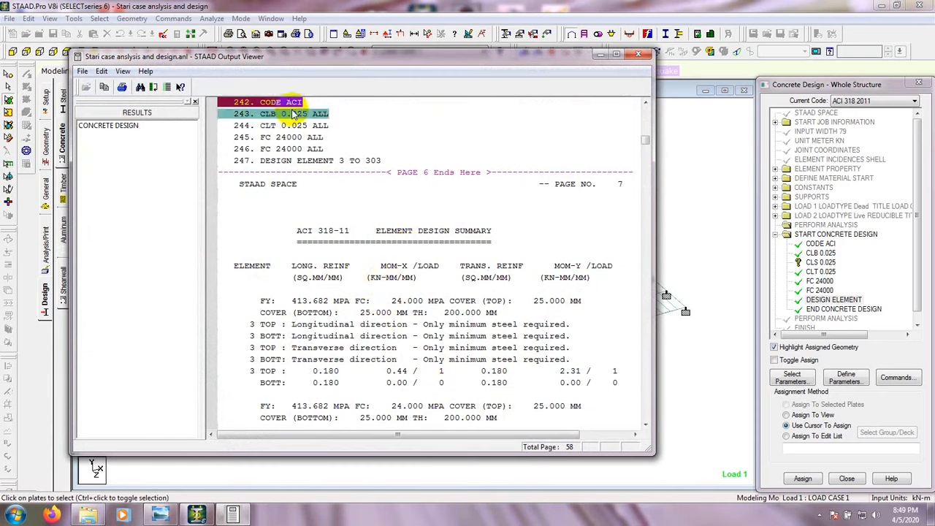
{"action": "left_click", "coordinate": [280, 106]}
{"action": "left_click", "coordinate": [285, 115]}
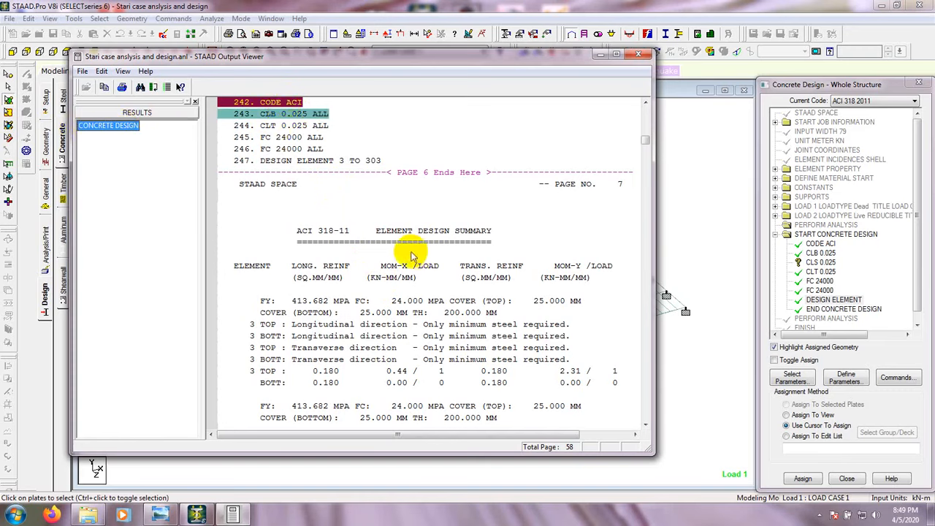
{"action": "left_click", "coordinate": [534, 214]}
{"action": "scroll", "coordinate": [538, 209], "scroll_direction": "down", "scroll_amount": 12}
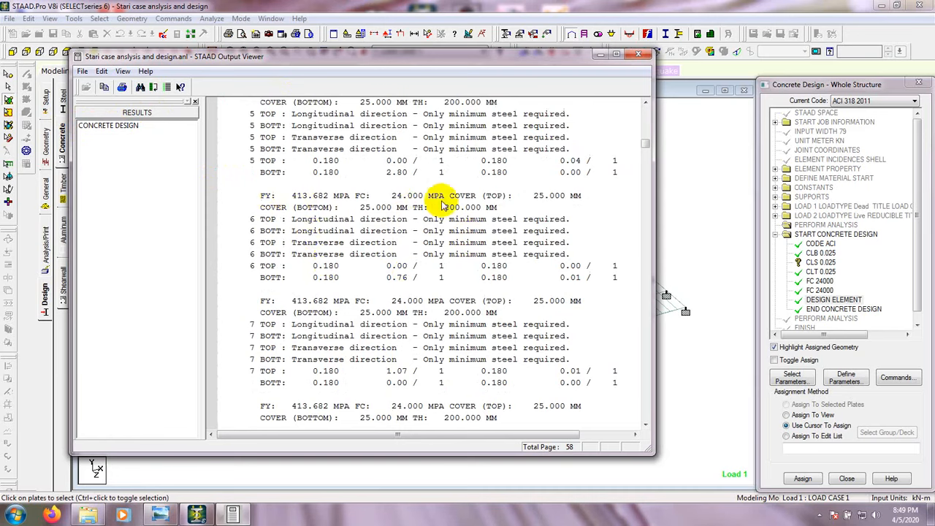
Examine the top and bottom reinforcement and moment rows for elements 3 to 6 at the start of the element design summary
{"action": "scroll", "coordinate": [363, 208], "scroll_direction": "up", "scroll_amount": 11}
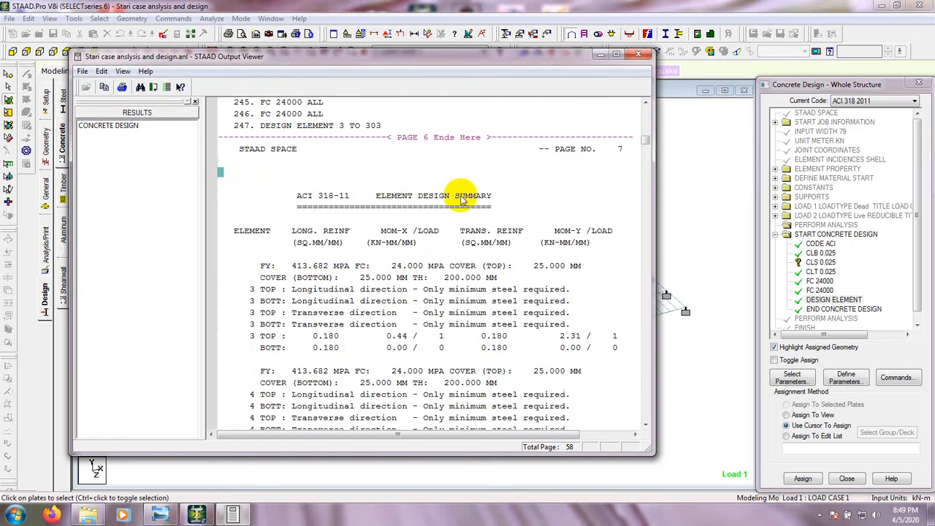
{"action": "scroll", "coordinate": [418, 271], "scroll_direction": "down", "scroll_amount": 3}
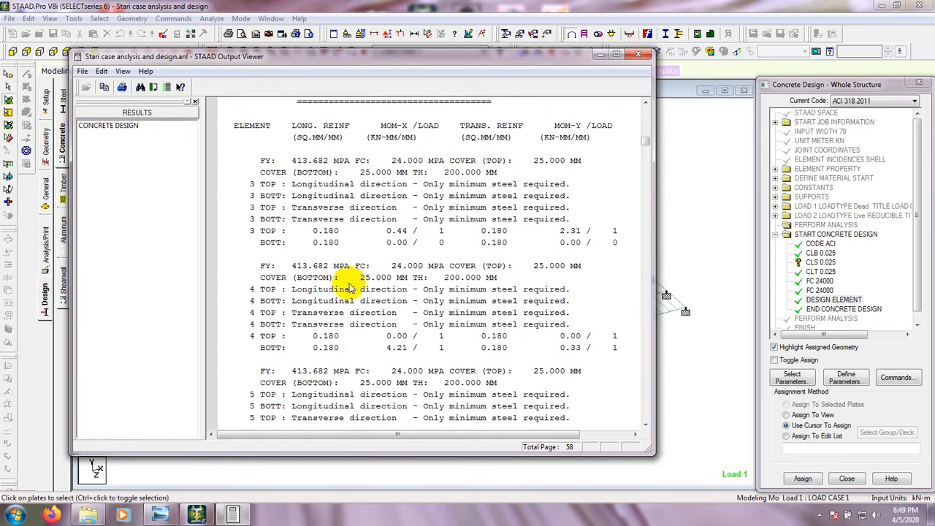
{"action": "left_click", "coordinate": [318, 236]}
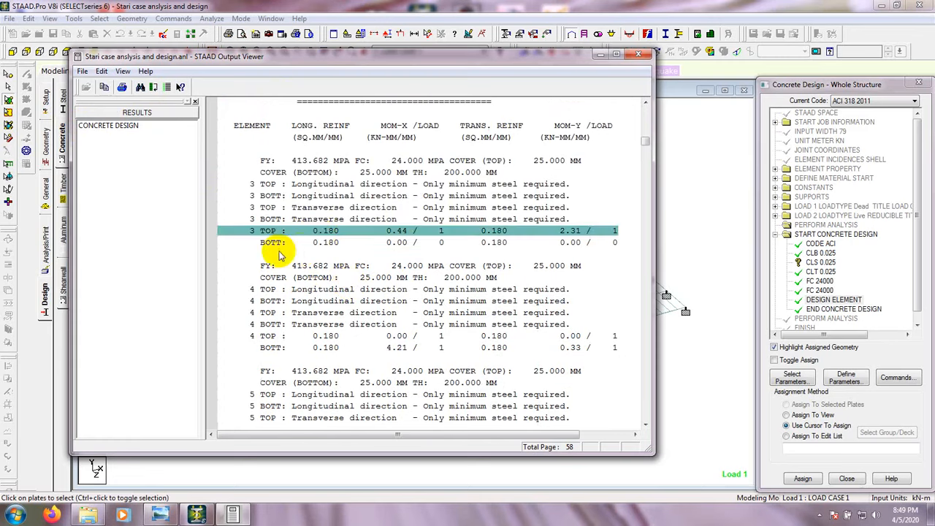
{"action": "left_click", "coordinate": [321, 247]}
{"action": "scroll", "coordinate": [326, 249], "scroll_direction": "down", "scroll_amount": 2}
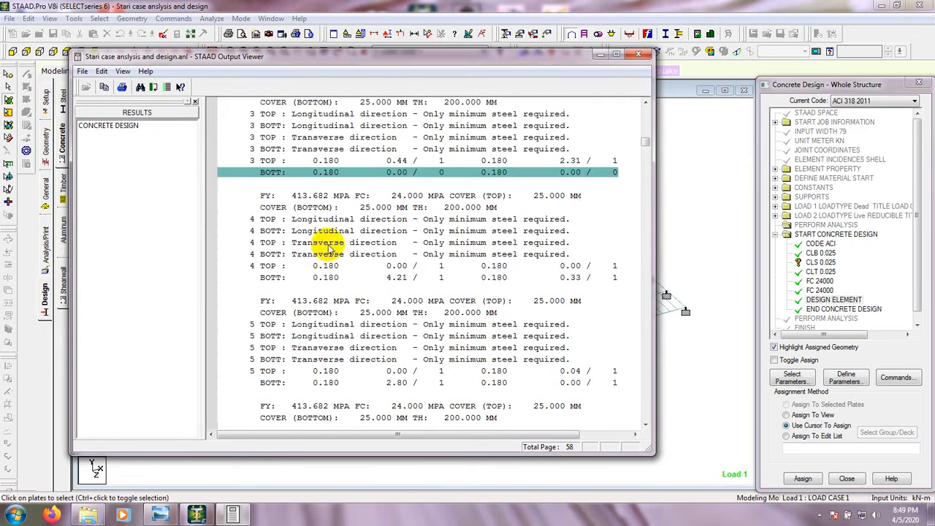
{"action": "left_click", "coordinate": [404, 269]}
{"action": "left_click", "coordinate": [399, 279]}
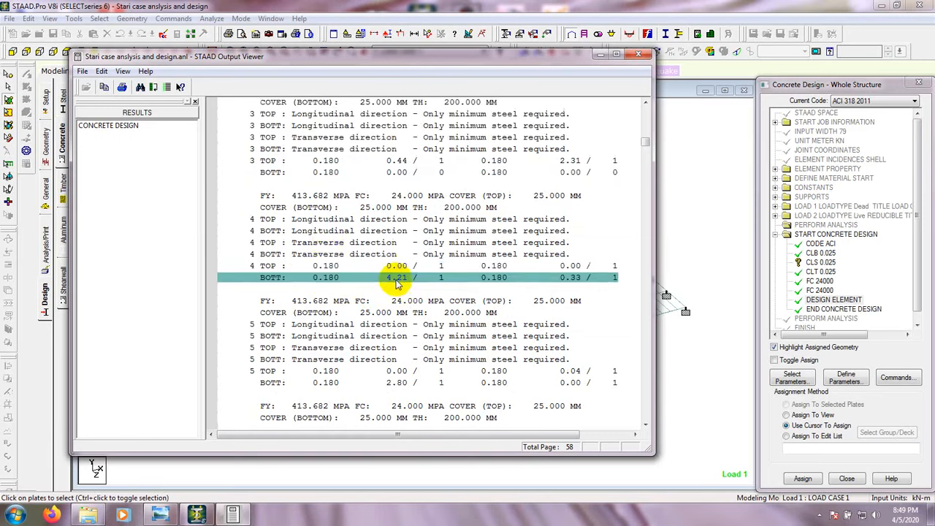
{"action": "scroll", "coordinate": [398, 277], "scroll_direction": "down", "scroll_amount": 7}
{"action": "left_click", "coordinate": [396, 241]}
{"action": "left_click", "coordinate": [398, 232]}
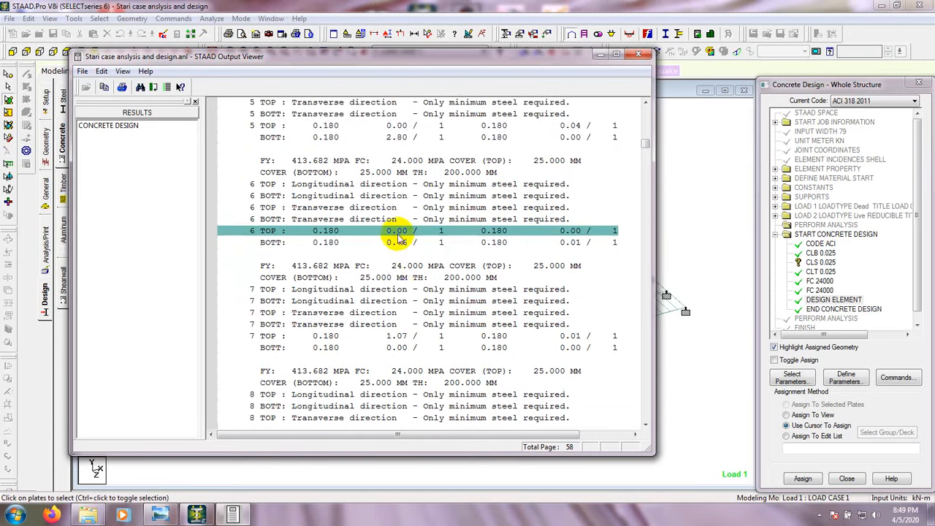
{"action": "left_click", "coordinate": [402, 243]}
Look through the element design summary from element 7 to element 59, comparing the reinforcement and moments of the plates
{"action": "scroll", "coordinate": [398, 263], "scroll_direction": "down", "scroll_amount": 20}
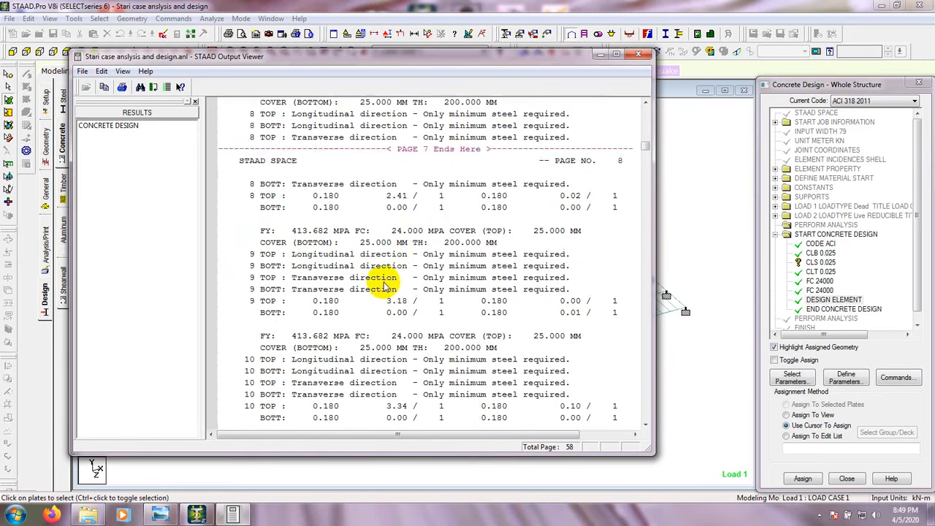
{"action": "scroll", "coordinate": [383, 287], "scroll_direction": "down", "scroll_amount": 8}
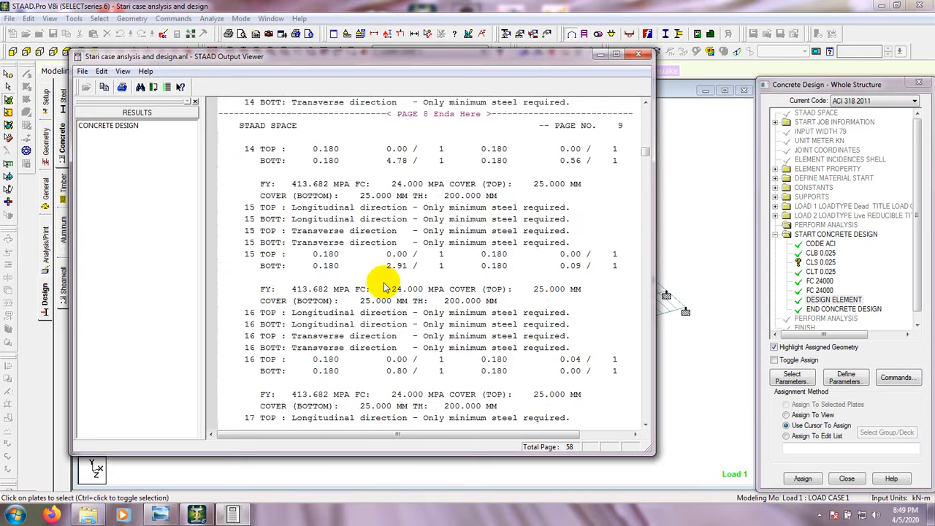
{"action": "scroll", "coordinate": [384, 287], "scroll_direction": "down", "scroll_amount": 20}
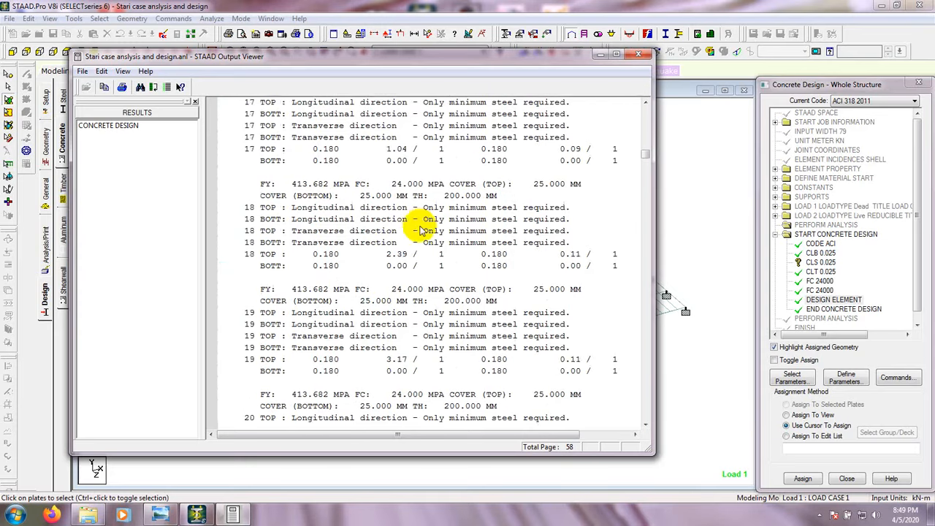
{"action": "scroll", "coordinate": [420, 231], "scroll_direction": "down", "scroll_amount": 20}
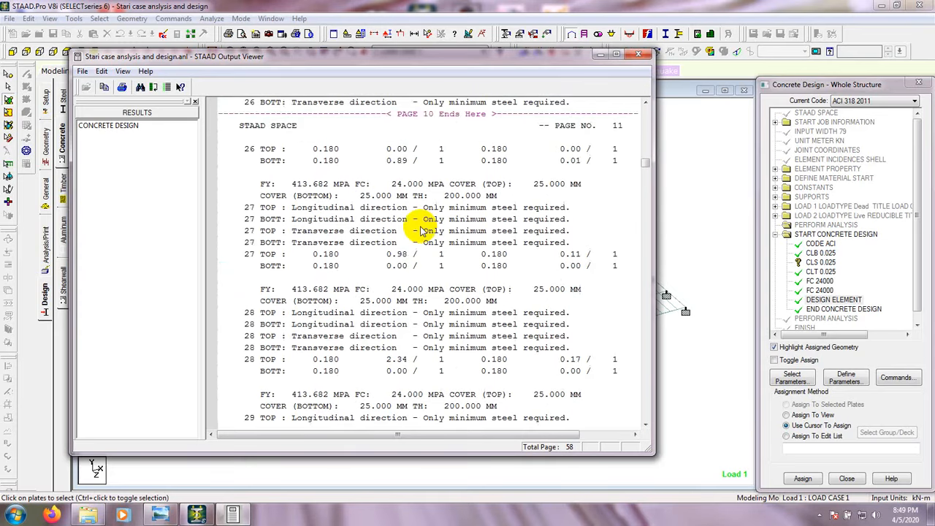
{"action": "scroll", "coordinate": [420, 231], "scroll_direction": "down", "scroll_amount": 10}
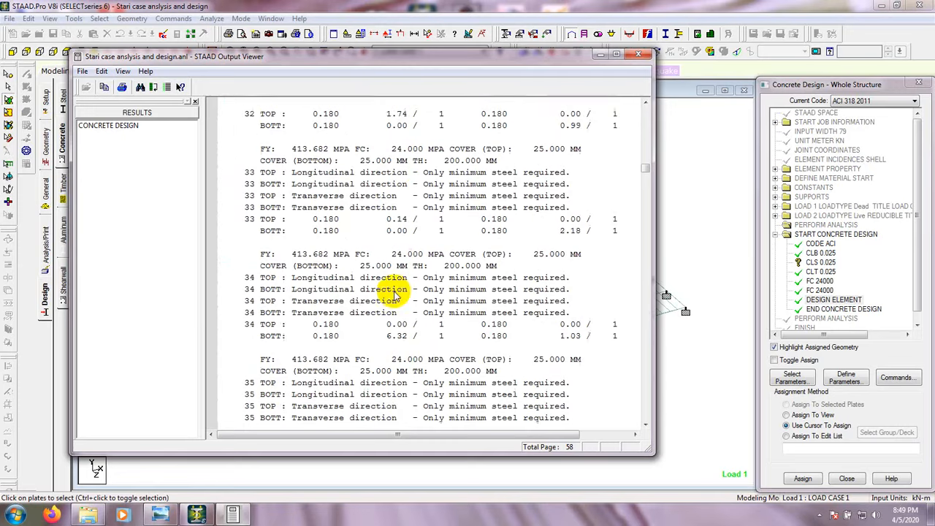
{"action": "scroll", "coordinate": [395, 294], "scroll_direction": "down", "scroll_amount": 14}
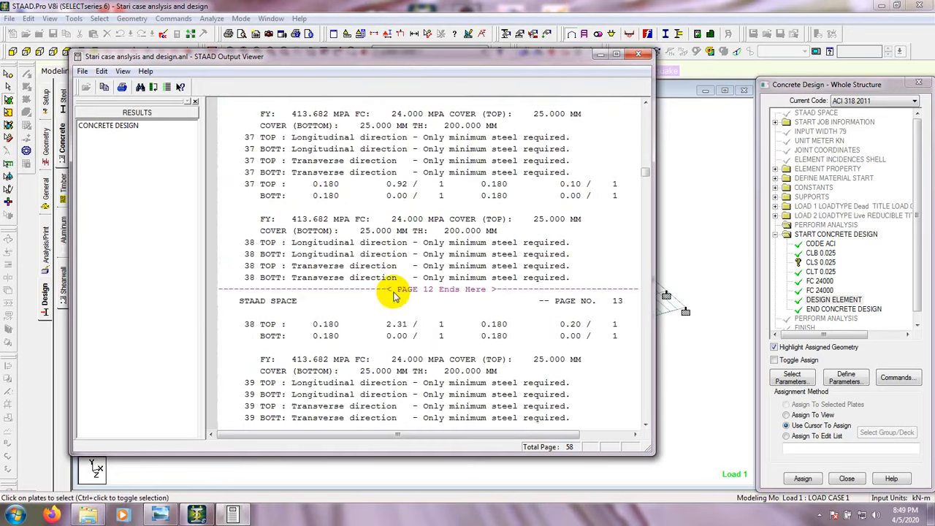
{"action": "scroll", "coordinate": [394, 295], "scroll_direction": "down", "scroll_amount": 20}
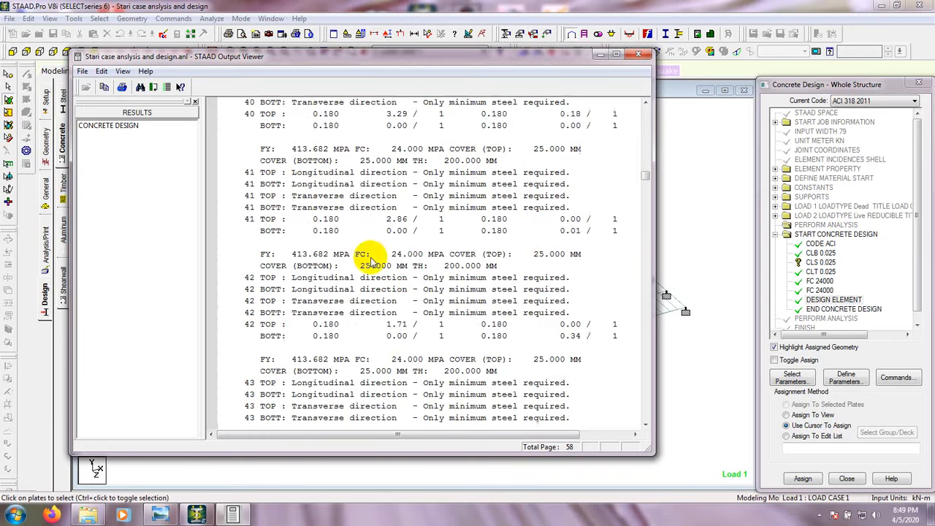
{"action": "scroll", "coordinate": [370, 262], "scroll_direction": "down", "scroll_amount": 20}
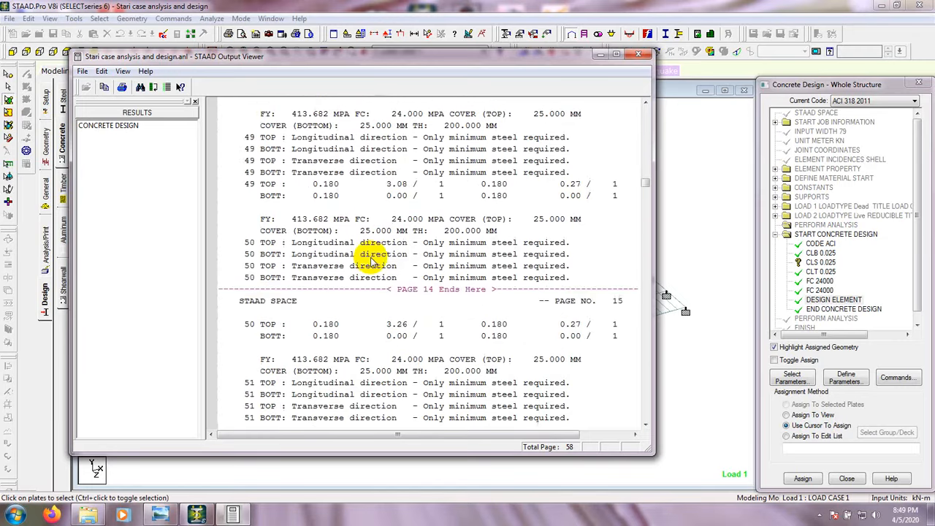
{"action": "scroll", "coordinate": [370, 261], "scroll_direction": "down", "scroll_amount": 8}
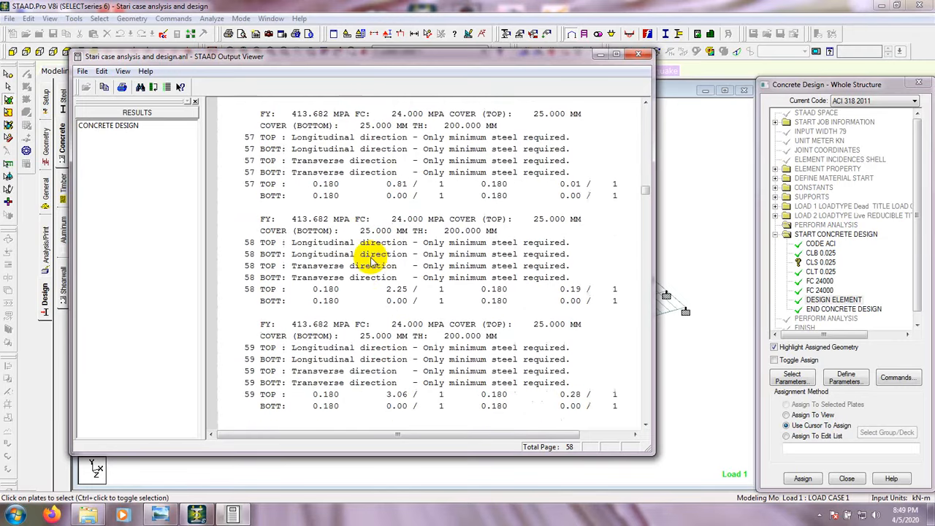
Examine element 58's reinforcement rows, its transverse direction note and the steel and concrete strength line above them
{"action": "left_click", "coordinate": [332, 292]}
{"action": "left_click", "coordinate": [335, 300]}
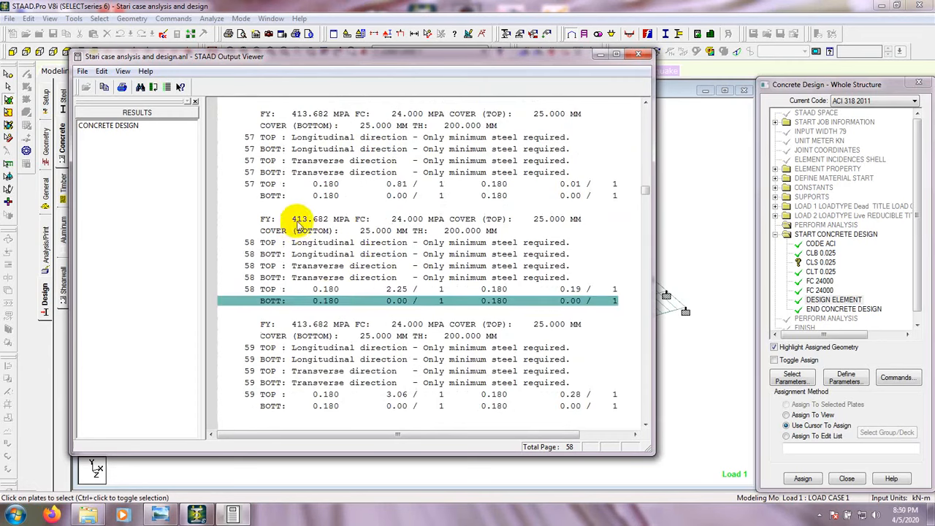
{"action": "left_click", "coordinate": [274, 219]}
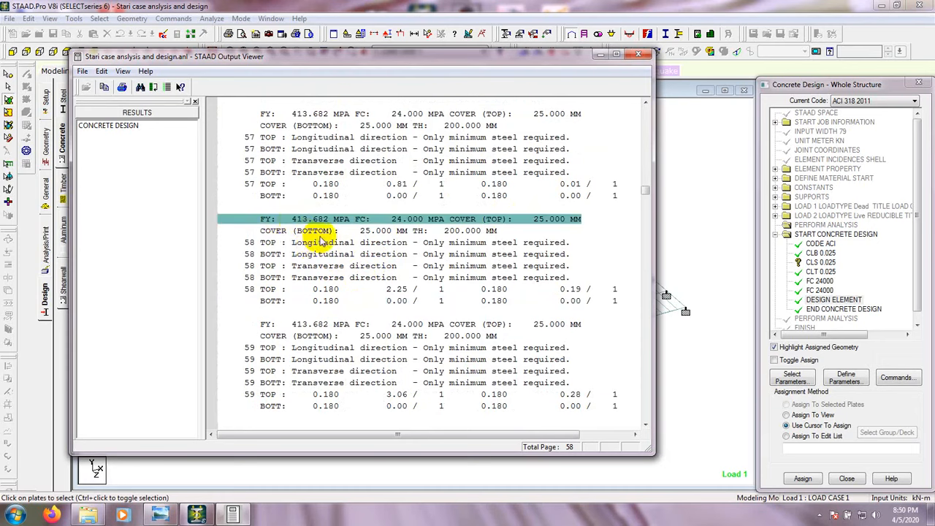
{"action": "left_click", "coordinate": [363, 267]}
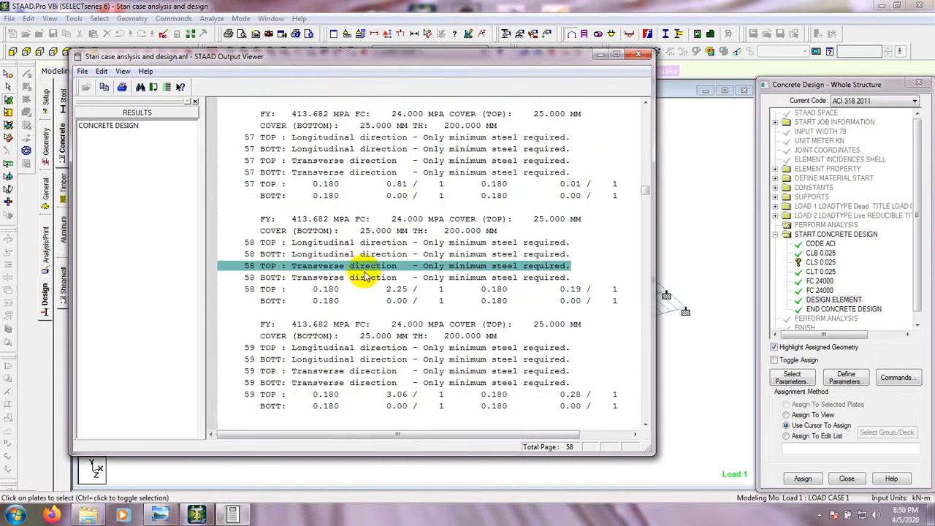
{"action": "left_click", "coordinate": [450, 220]}
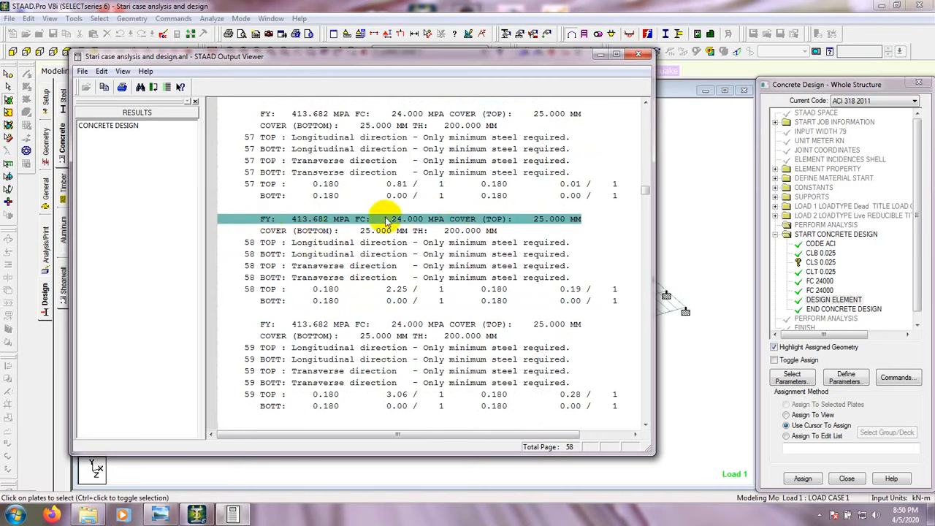
Minimize the output viewer and inspect the geometry data of the large landing plate in the model, then close its details
{"action": "left_click", "coordinate": [601, 54]}
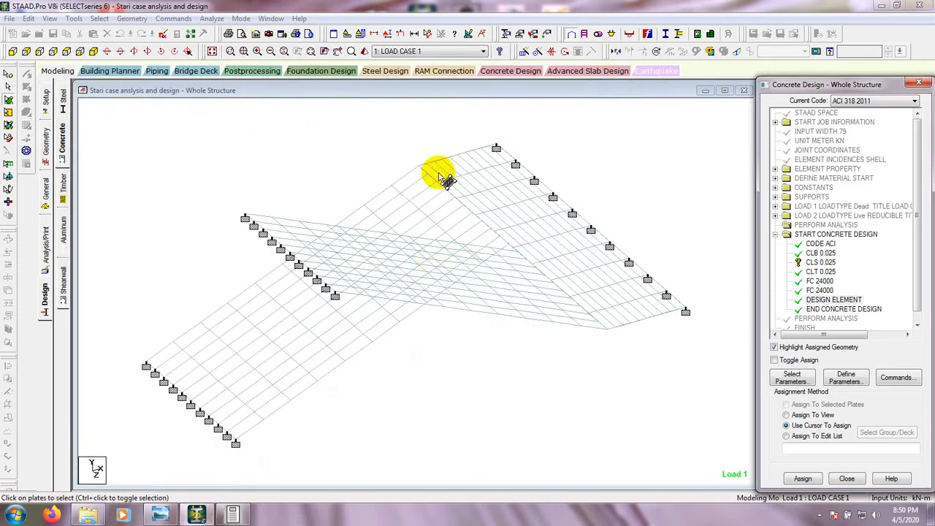
{"action": "left_click", "coordinate": [442, 179]}
{"action": "right_click", "coordinate": [483, 189]}
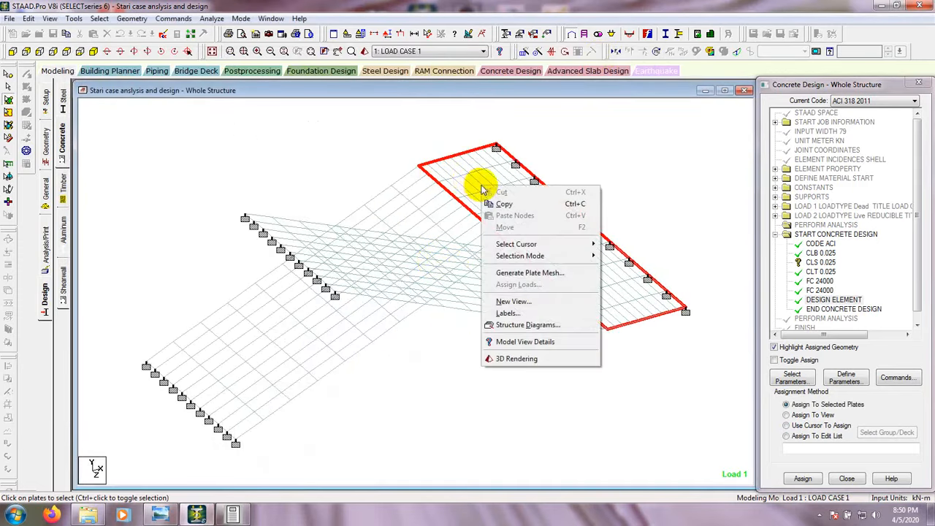
{"action": "double_click", "coordinate": [472, 187]}
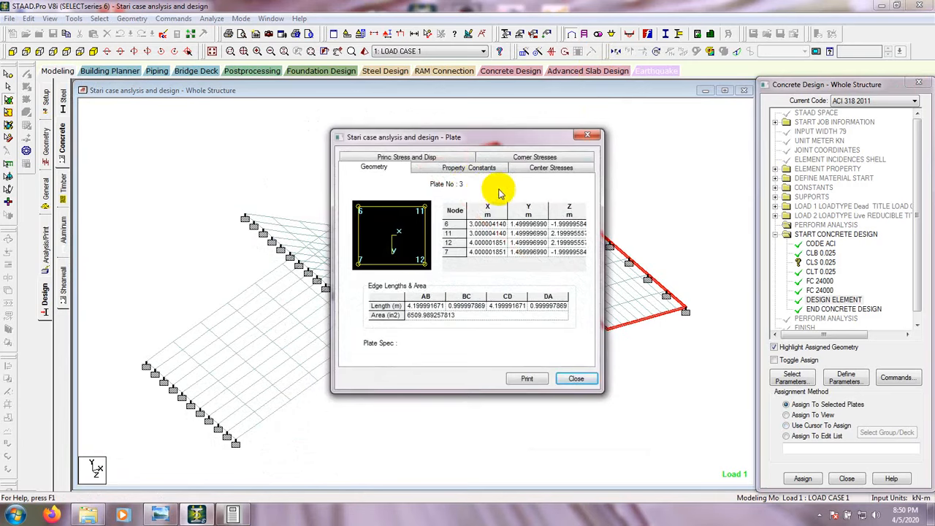
{"action": "left_click_drag", "start_coordinate": [478, 139], "coordinate": [463, 138]}
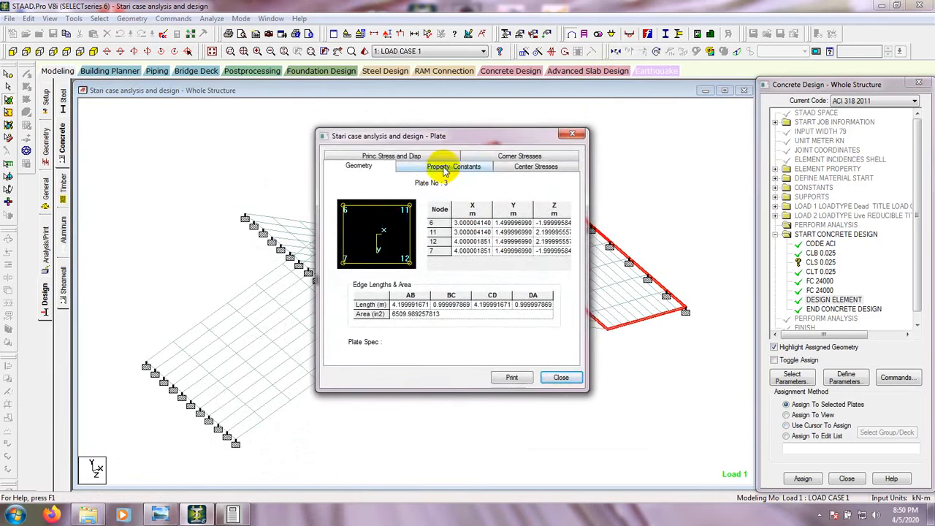
{"action": "left_click", "coordinate": [572, 133]}
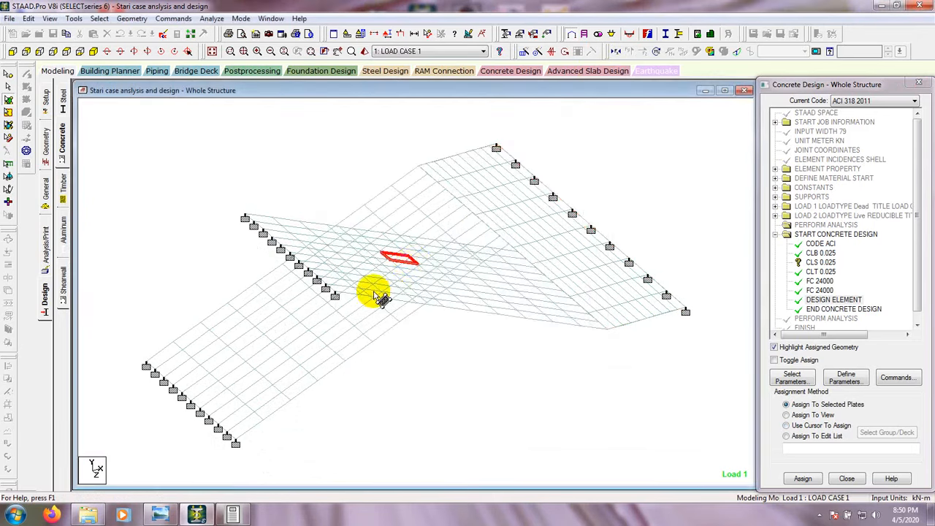
Inspect the plate number and geometry of one plate in the upper flight and one near the lower flight's supports
{"action": "double_click", "coordinate": [478, 289]}
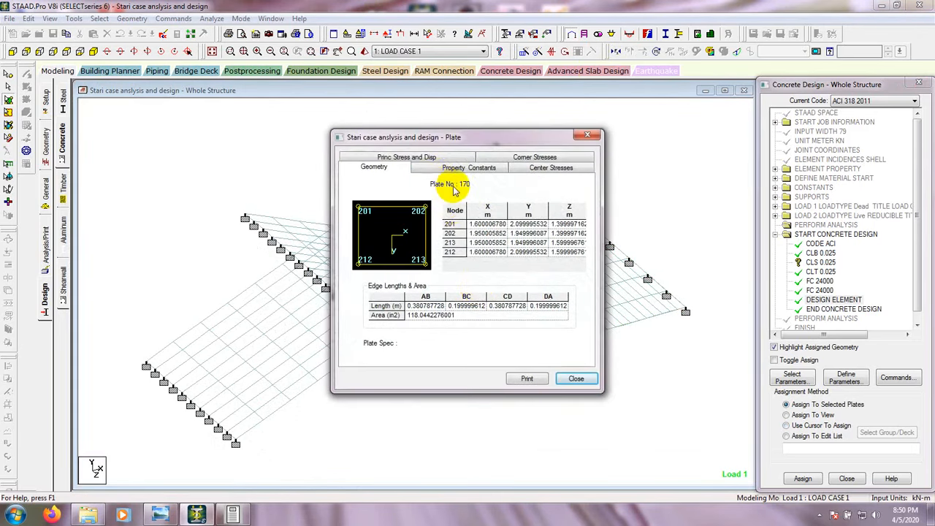
{"action": "left_click", "coordinate": [586, 134]}
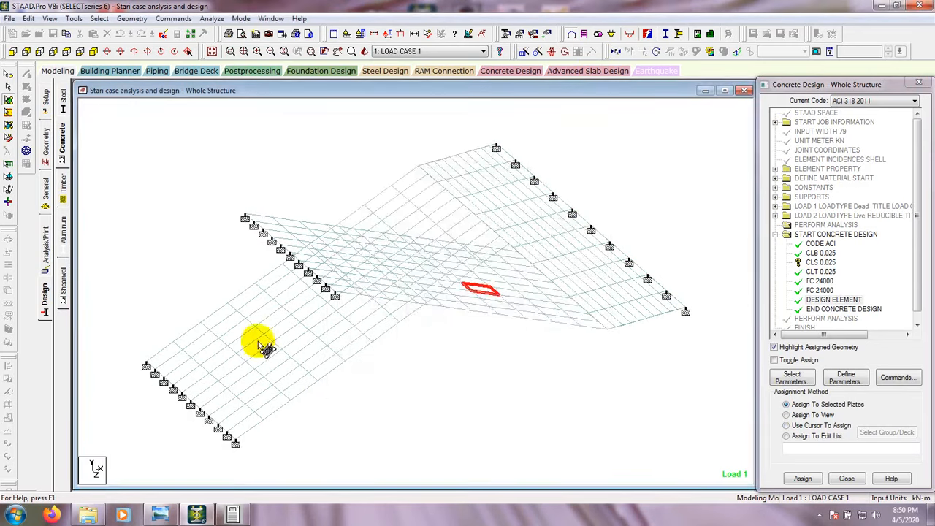
{"action": "double_click", "coordinate": [187, 375]}
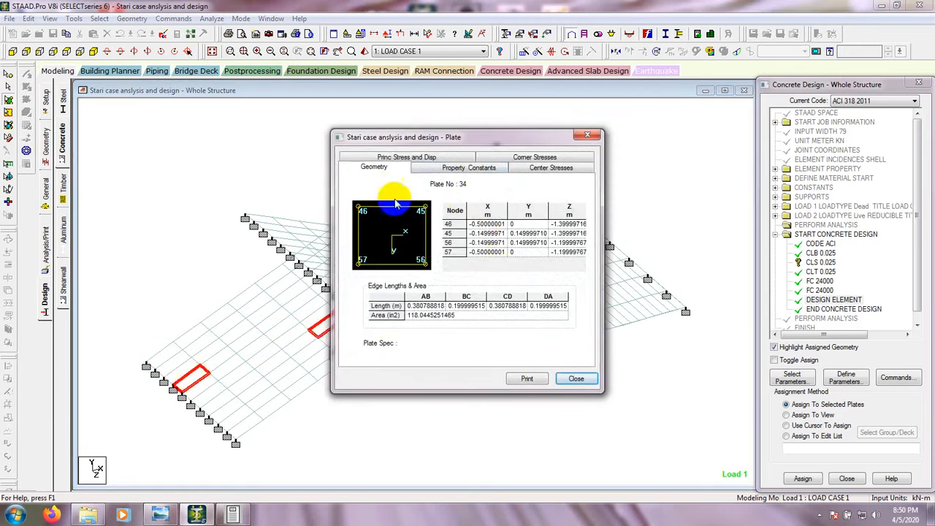
{"action": "left_click", "coordinate": [575, 379]}
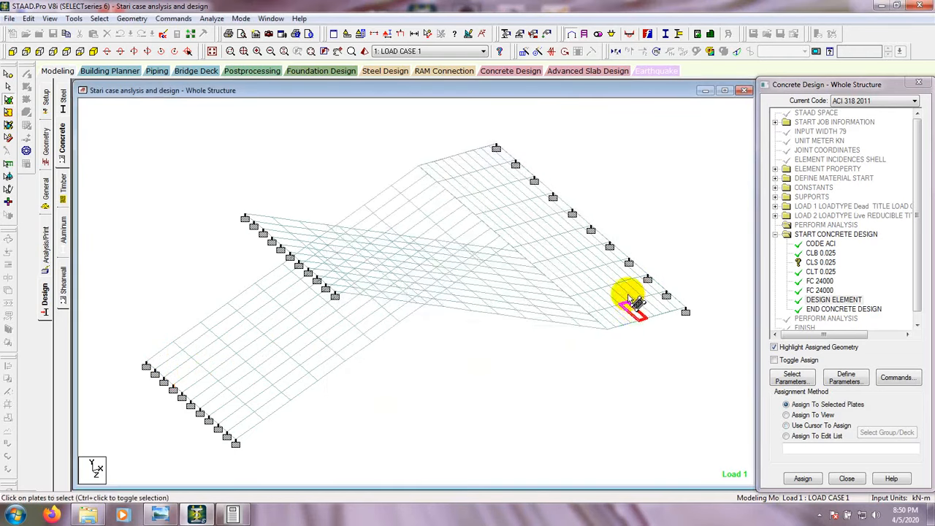
Inspect a small landing mesh plate's geometry, principal stresses and displacements, corner and center stresses, and property constants
{"action": "double_click", "coordinate": [634, 301]}
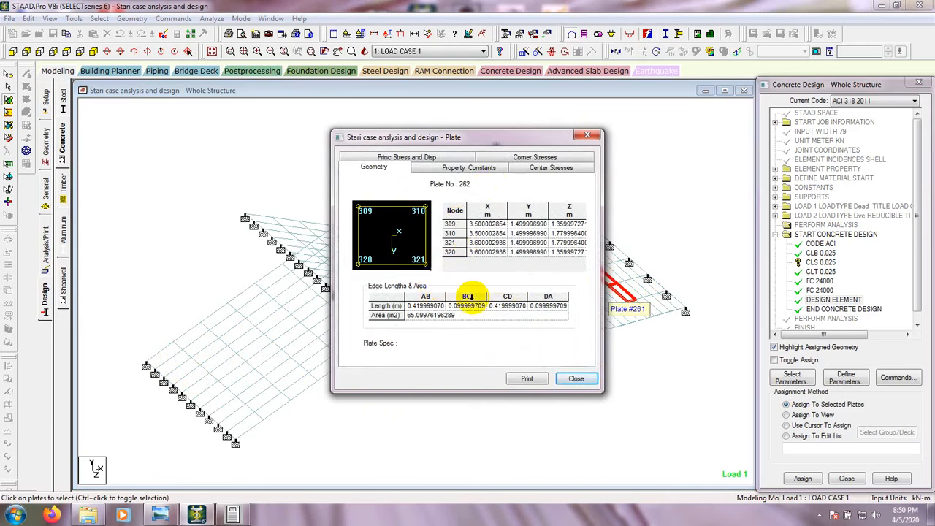
{"action": "left_click", "coordinate": [423, 157]}
{"action": "left_click", "coordinate": [501, 172]}
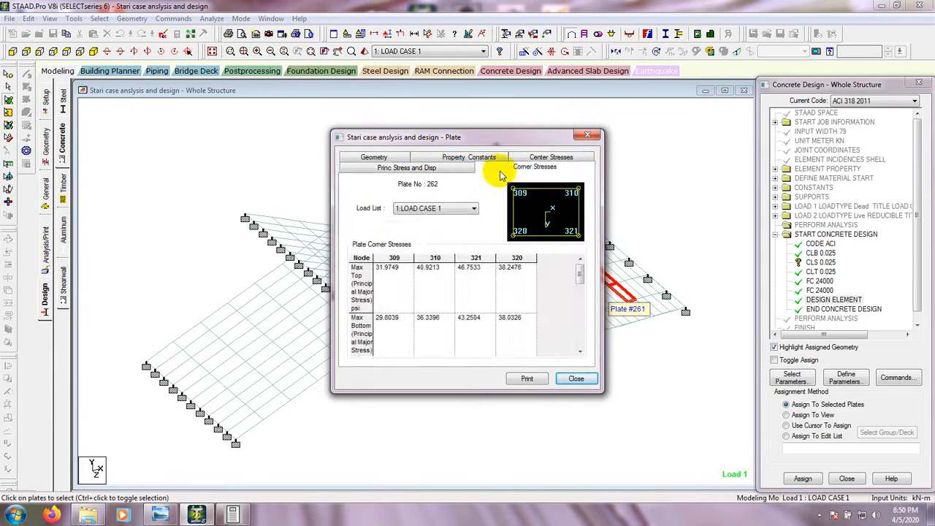
{"action": "left_click", "coordinate": [547, 158]}
{"action": "left_click", "coordinate": [471, 156]}
{"action": "left_click", "coordinate": [588, 139]}
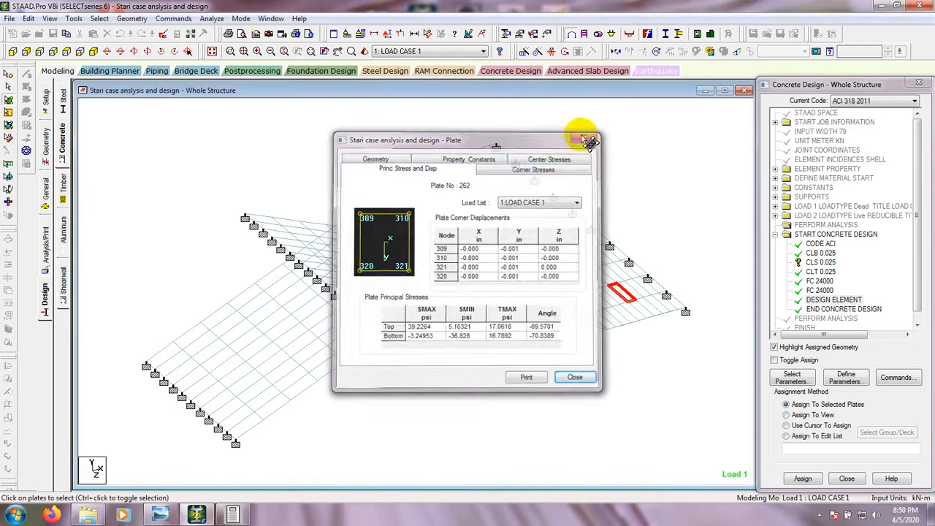
Return to the output viewer and examine the element design summary from element 59 onward, marking element 69's top longitudinal row
{"action": "left_click", "coordinate": [232, 515]}
{"action": "scroll", "coordinate": [347, 312], "scroll_direction": "down", "scroll_amount": 3}
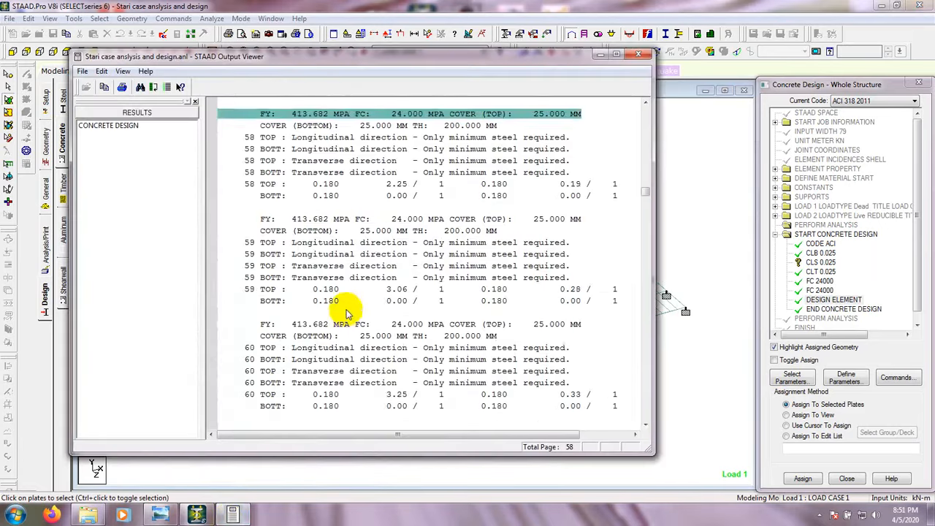
{"action": "scroll", "coordinate": [347, 313], "scroll_direction": "down", "scroll_amount": 20}
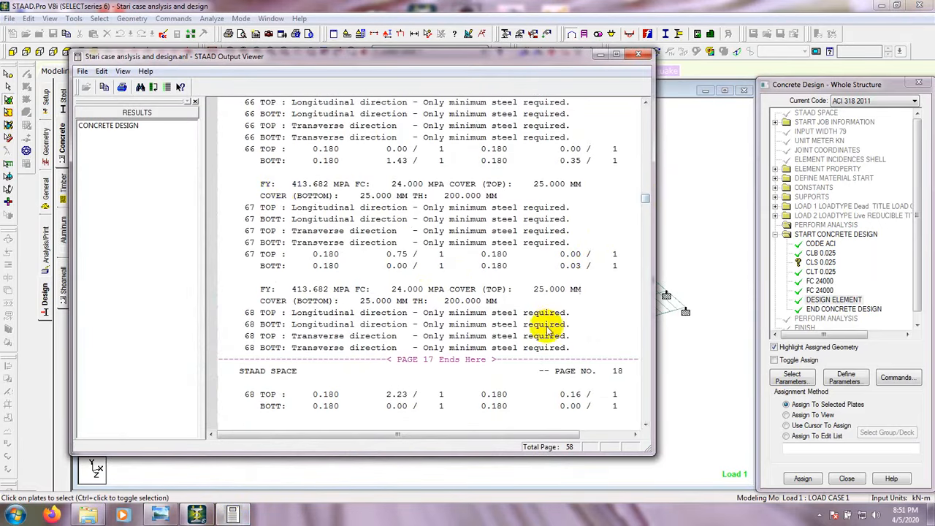
{"action": "scroll", "coordinate": [509, 354], "scroll_direction": "down", "scroll_amount": 5}
{"action": "scroll", "coordinate": [467, 349], "scroll_direction": "down", "scroll_amount": 3}
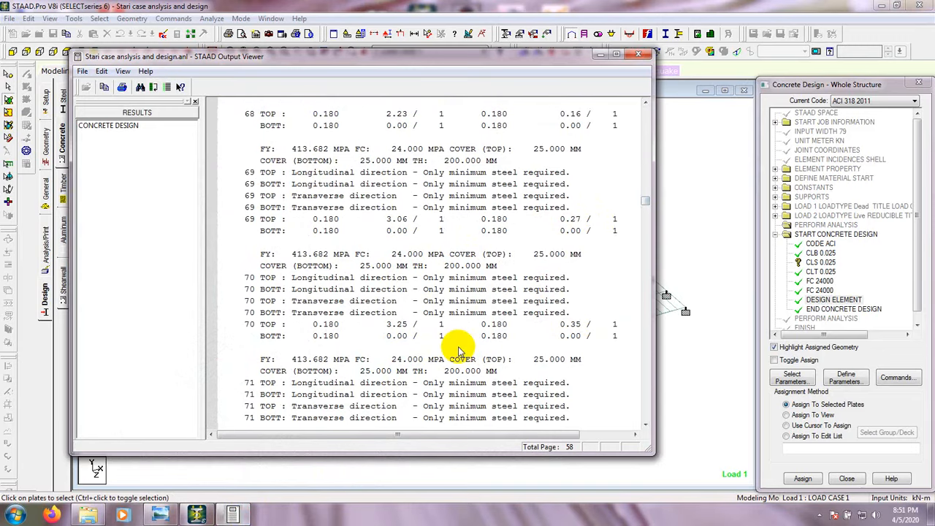
{"action": "left_click", "coordinate": [250, 174]}
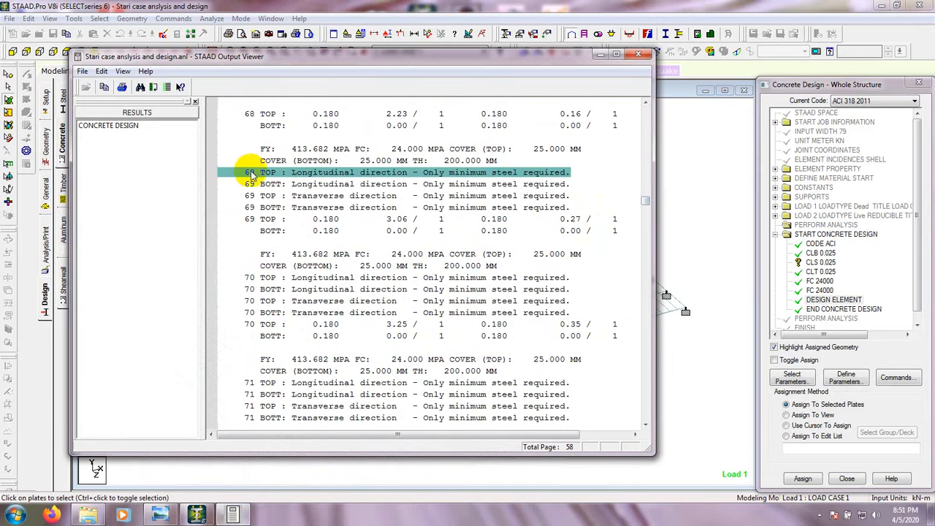
Read the element design summary from element 70 to element 75, marking element 75's top longitudinal and bottom transverse rows
{"action": "left_click", "coordinate": [251, 278]}
{"action": "scroll", "coordinate": [251, 296], "scroll_direction": "down", "scroll_amount": 7}
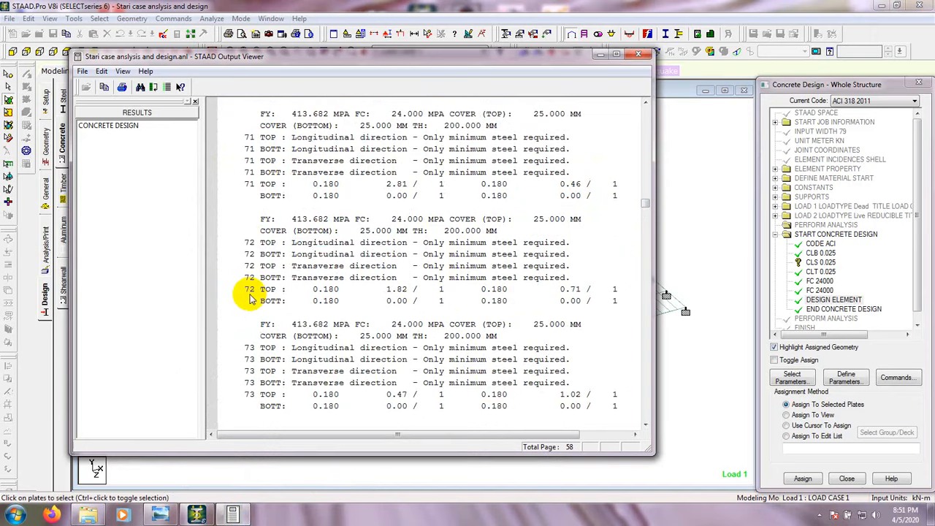
{"action": "scroll", "coordinate": [270, 269], "scroll_direction": "down", "scroll_amount": 8}
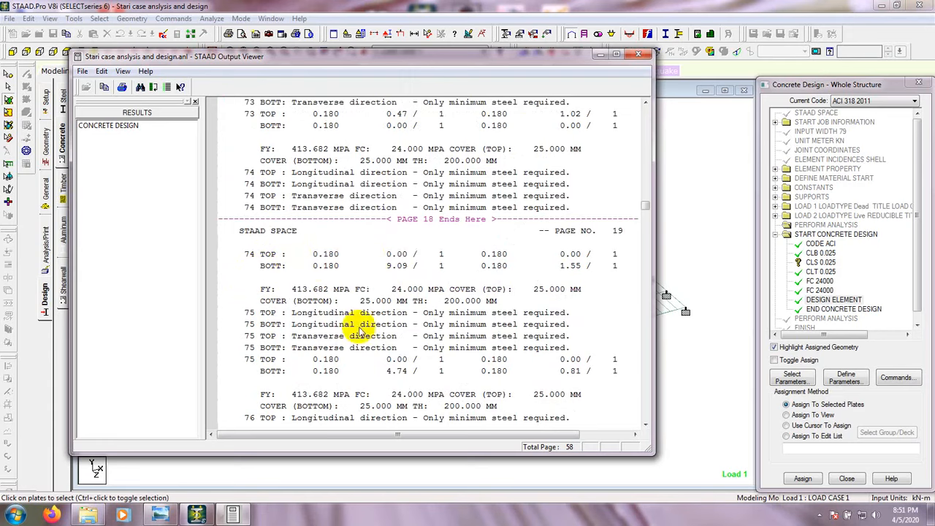
{"action": "left_click", "coordinate": [315, 320]}
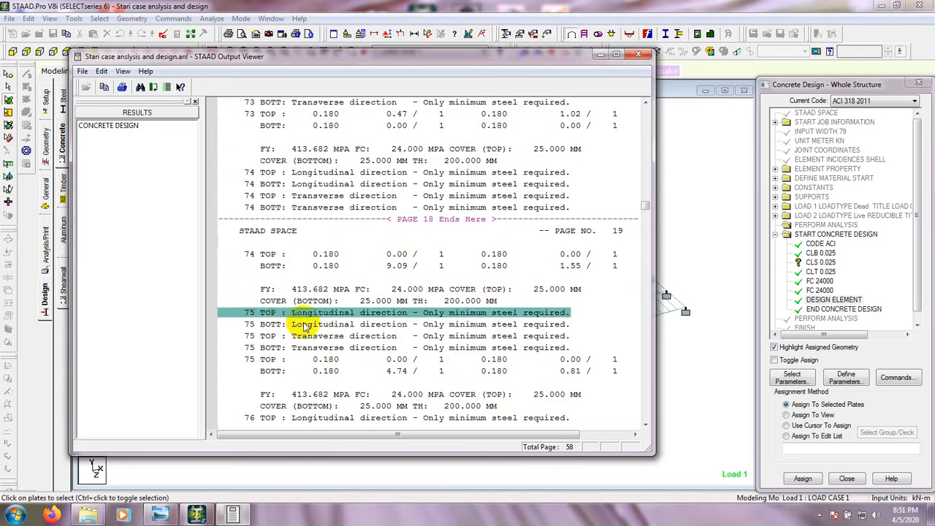
{"action": "left_click", "coordinate": [319, 345]}
{"action": "left_click", "coordinate": [323, 347]}
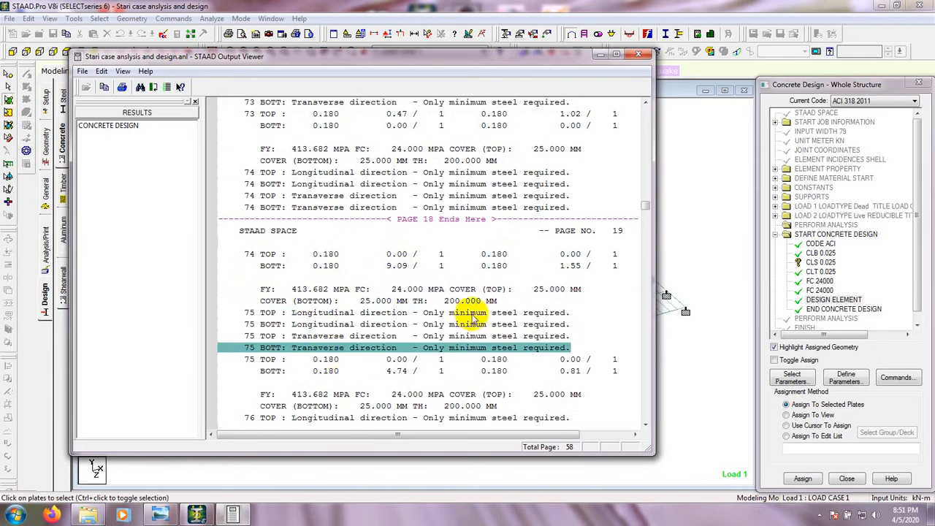
Compare element 75's minimum-steel rows for both directions with its top reinforcement row
{"action": "left_click", "coordinate": [474, 313]}
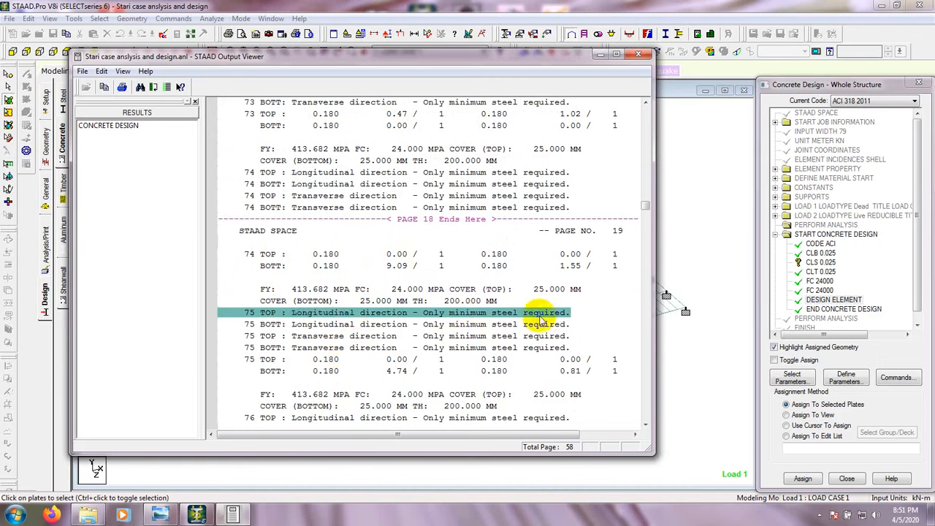
{"action": "left_click", "coordinate": [443, 325]}
{"action": "left_click", "coordinate": [457, 337]}
{"action": "left_click", "coordinate": [471, 358]}
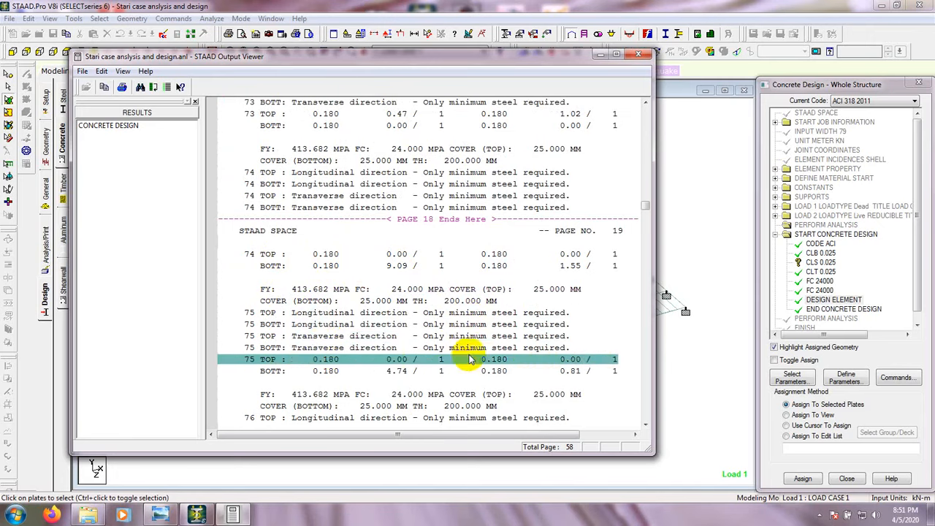
{"action": "left_click", "coordinate": [327, 314]}
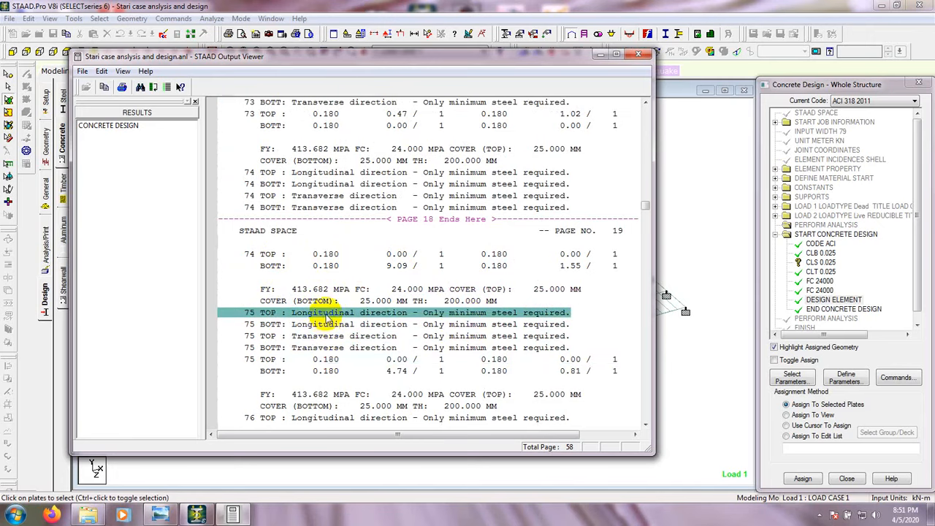
{"action": "left_click", "coordinate": [328, 360]}
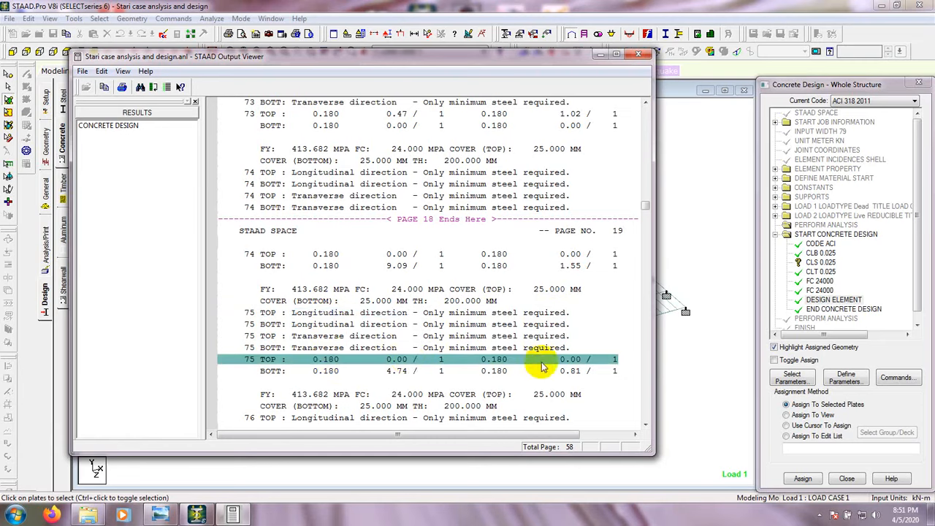
Return to the start of the element design summary and examine its column headings, units and element 3's top and bottom reinforcement values
{"action": "left_click_drag", "start_coordinate": [646, 209], "coordinate": [651, 142]}
{"action": "scroll", "coordinate": [407, 270], "scroll_direction": "down", "scroll_amount": 6}
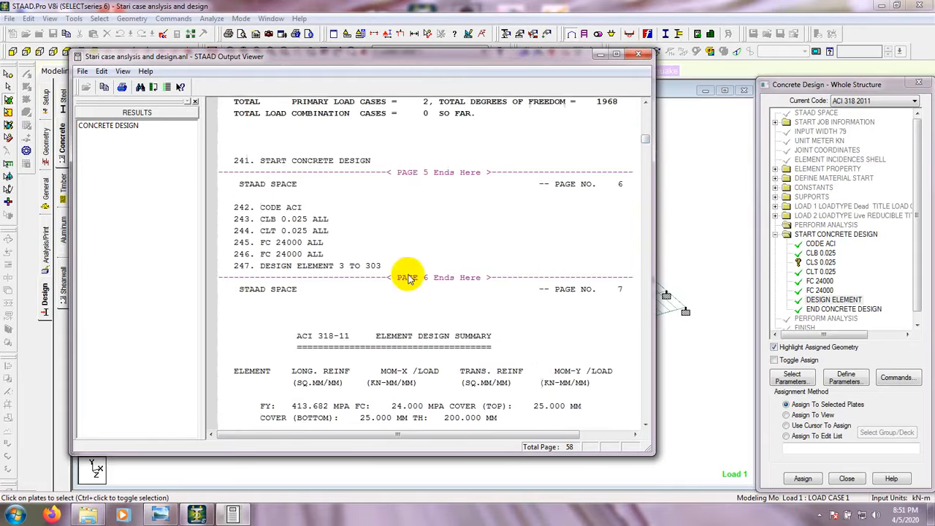
{"action": "left_click", "coordinate": [328, 207]}
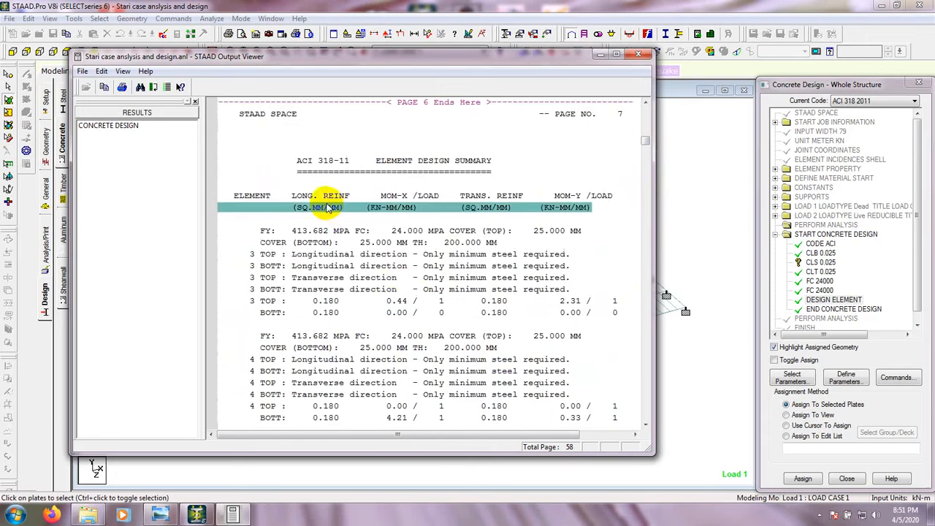
{"action": "left_click", "coordinate": [315, 195]}
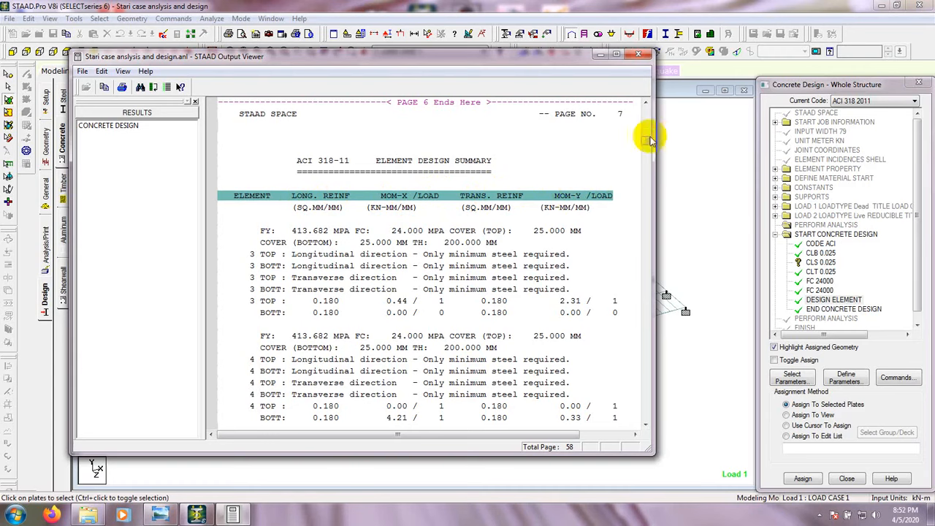
{"action": "left_click", "coordinate": [325, 302]}
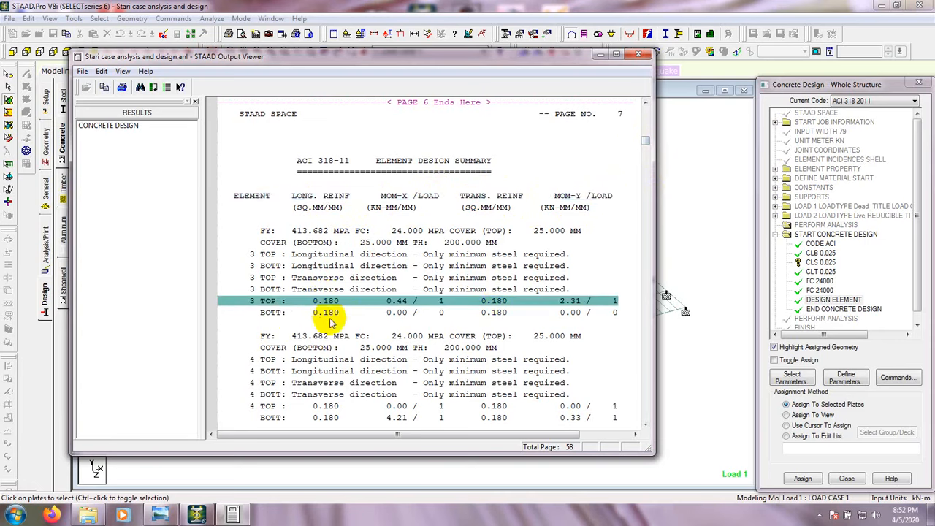
{"action": "left_click", "coordinate": [338, 313]}
{"action": "left_click", "coordinate": [490, 302]}
Review the remaining element design results through the end of the report, recheck the last elements, and close the output viewer
{"action": "scroll", "coordinate": [501, 310], "scroll_direction": "down", "scroll_amount": 1}
{"action": "scroll", "coordinate": [501, 310], "scroll_direction": "down", "scroll_amount": 20}
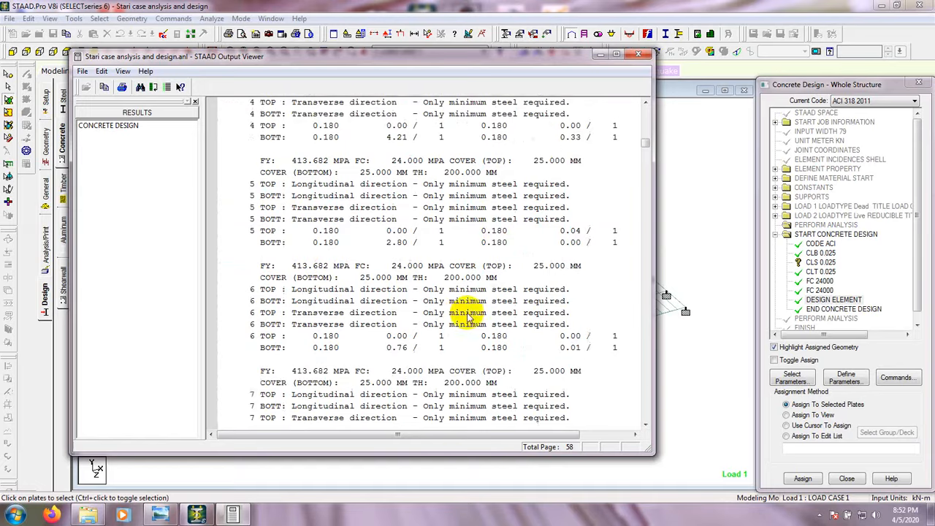
{"action": "scroll", "coordinate": [453, 322], "scroll_direction": "down", "scroll_amount": 12}
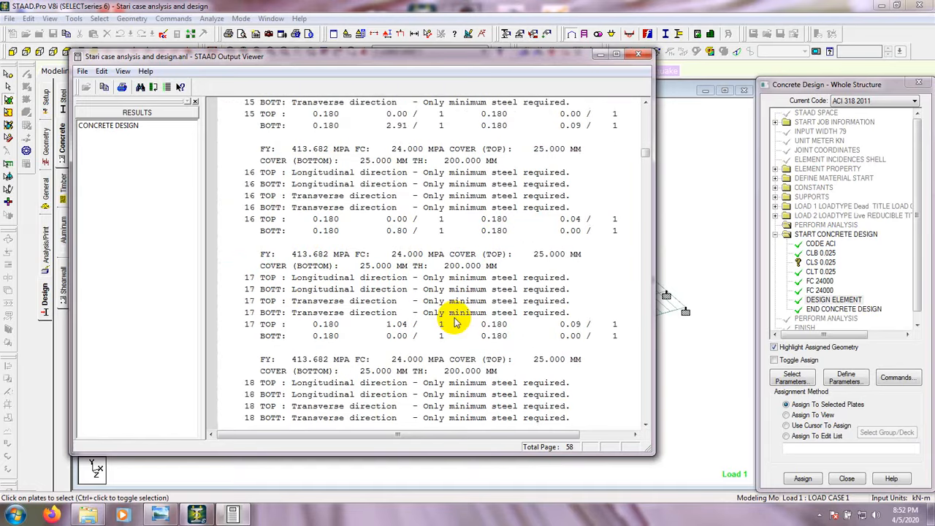
{"action": "scroll", "coordinate": [454, 325], "scroll_direction": "down", "scroll_amount": 20}
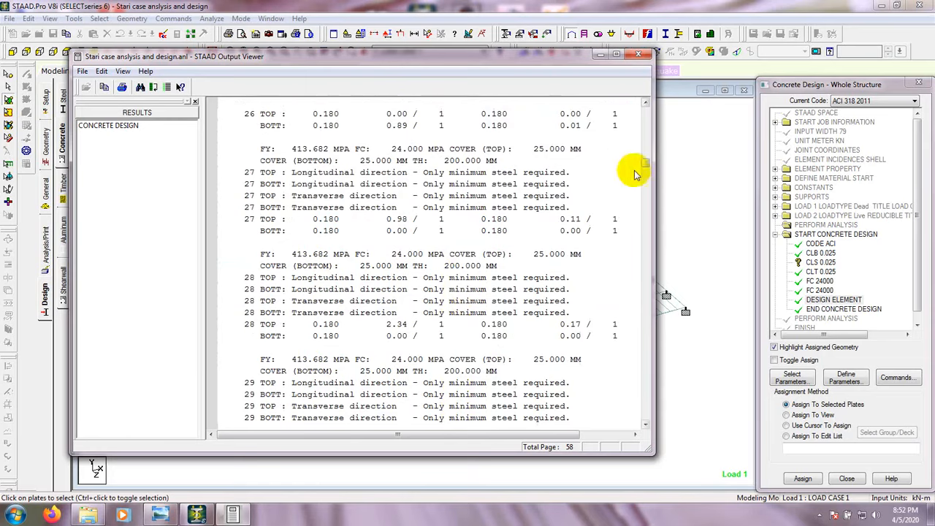
{"action": "left_click_drag", "start_coordinate": [646, 163], "coordinate": [622, 423]}
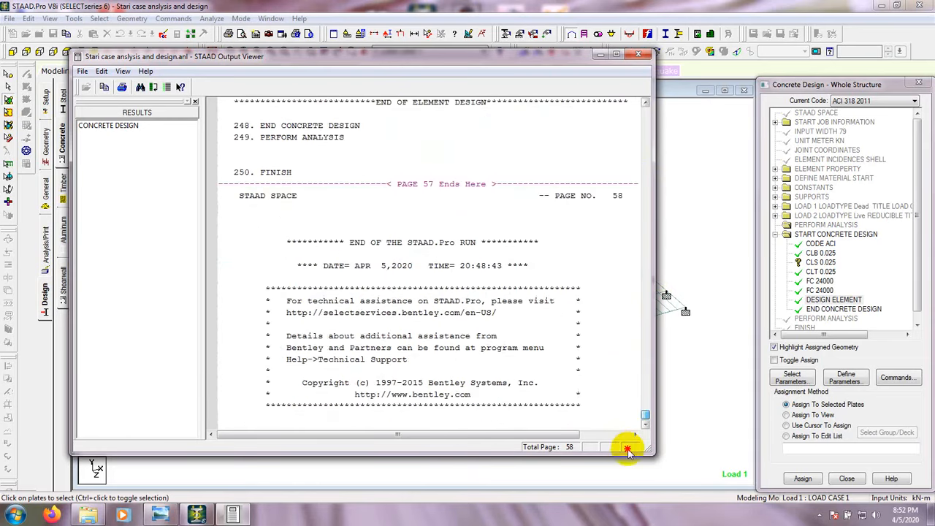
{"action": "scroll", "coordinate": [474, 363], "scroll_direction": "up", "scroll_amount": 2}
{"action": "scroll", "coordinate": [473, 363], "scroll_direction": "up", "scroll_amount": 20}
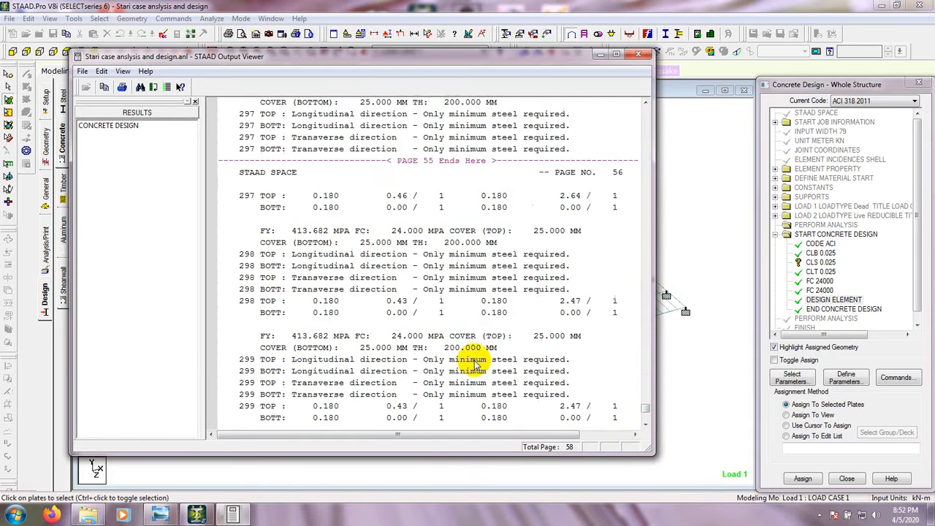
{"action": "scroll", "coordinate": [473, 363], "scroll_direction": "up", "scroll_amount": 5}
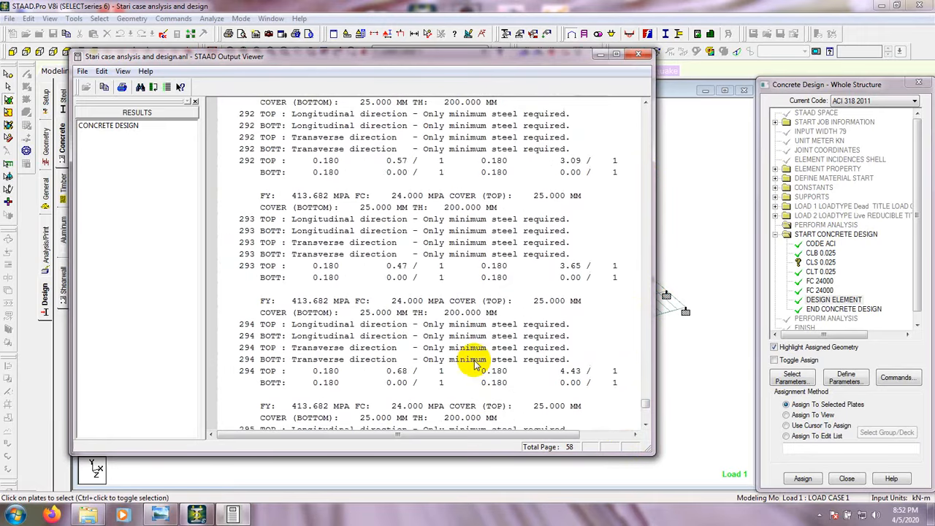
{"action": "scroll", "coordinate": [473, 358], "scroll_direction": "up", "scroll_amount": 3}
{"action": "left_click", "coordinate": [638, 54]}
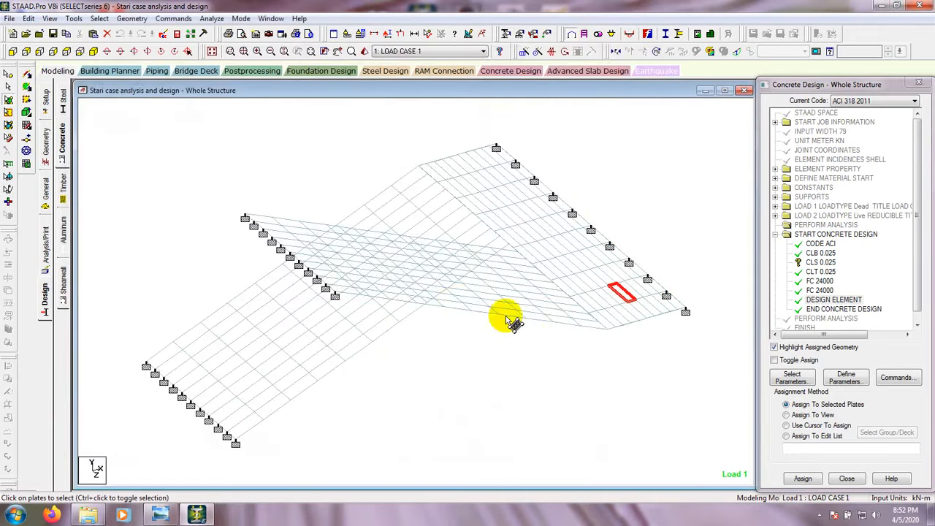
Clear the plate selection, inspect the geometry and principal stresses of a landing plate beside the stair flight, then close its details
{"action": "left_click", "coordinate": [577, 359]}
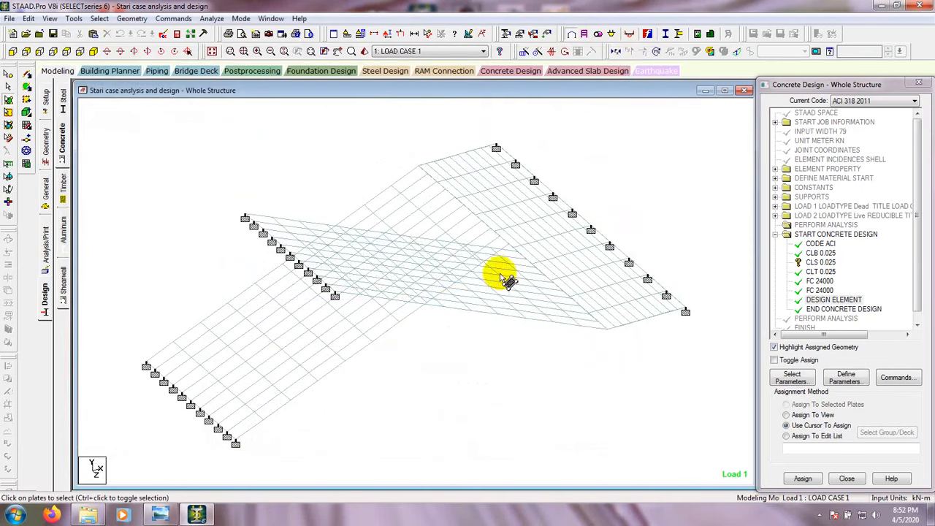
{"action": "double_click", "coordinate": [544, 252]}
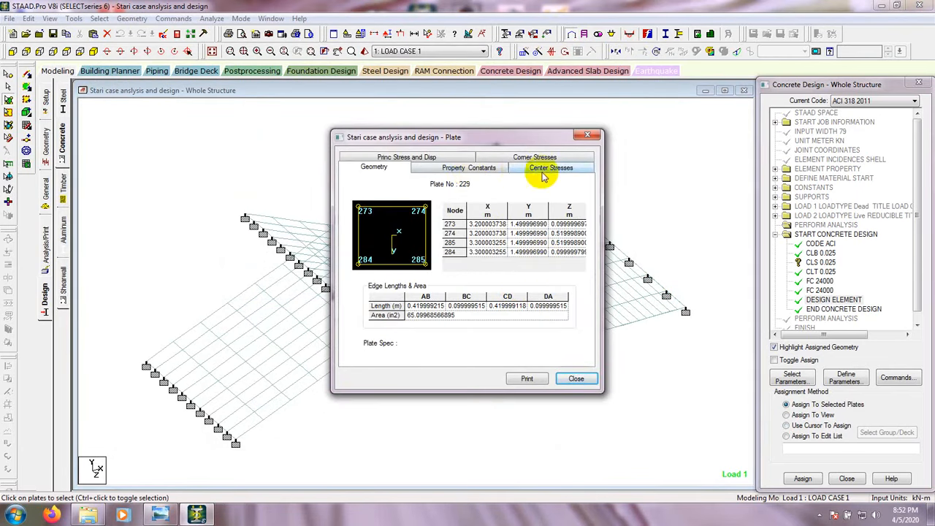
{"action": "left_click", "coordinate": [428, 157]}
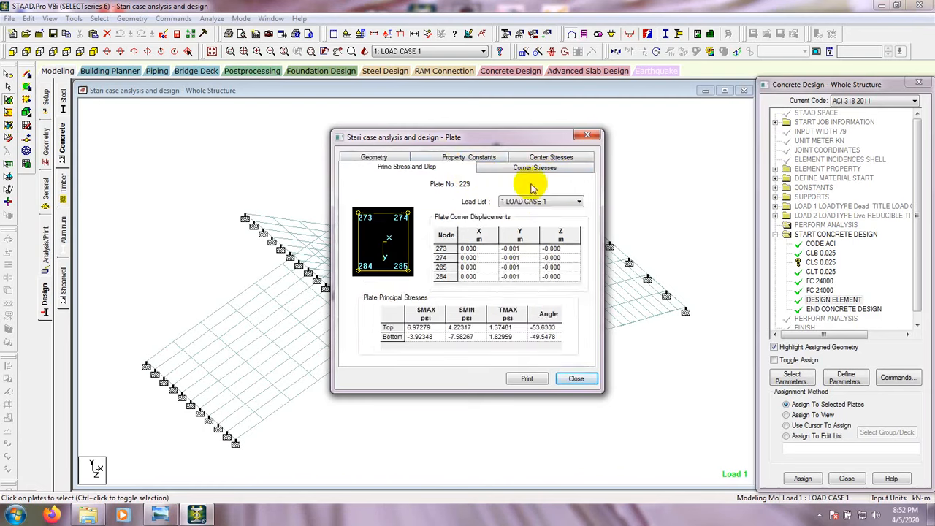
{"action": "left_click", "coordinate": [573, 379]}
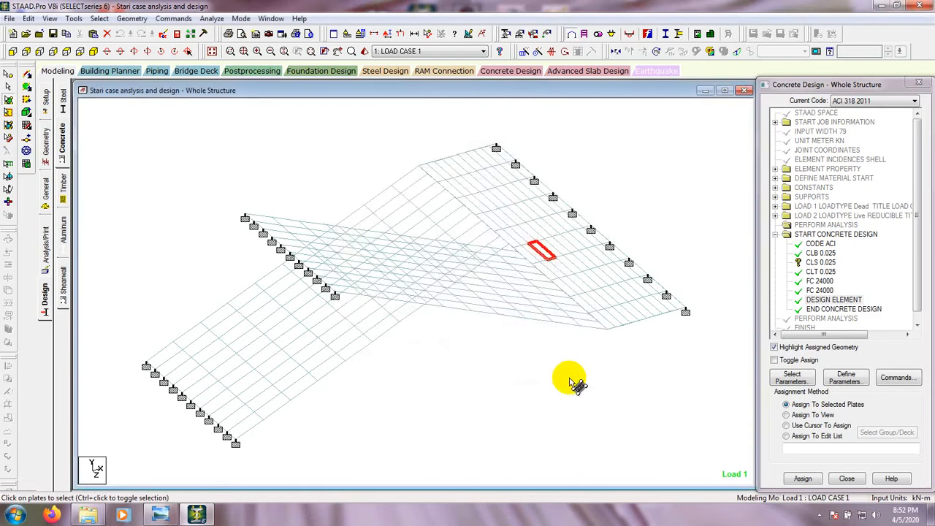